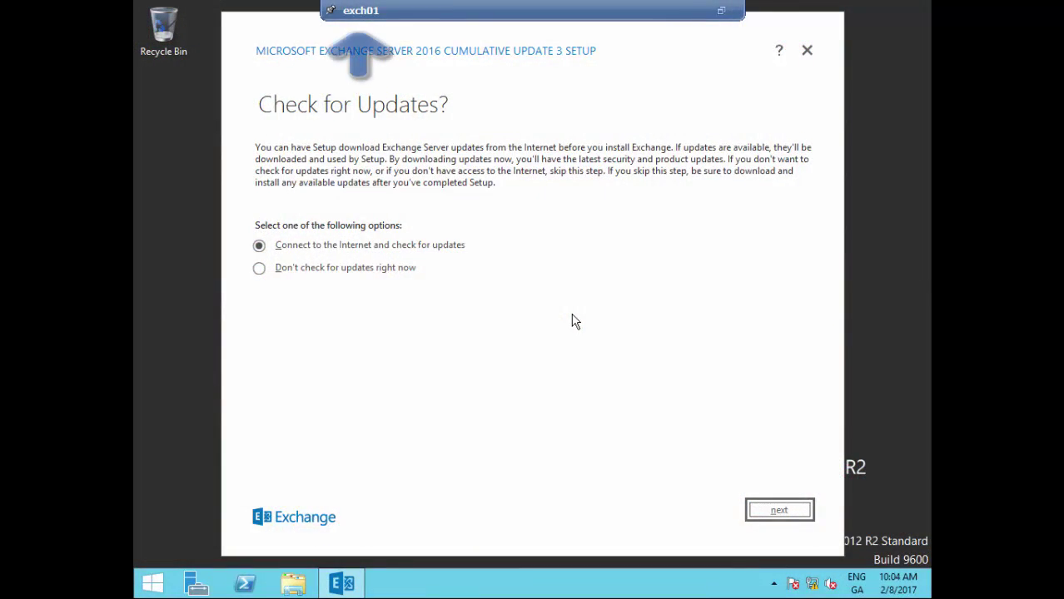
Step: Choose not to check for updates in Exchange Server 2016 setup and proceed past the introduction
click(394, 275)
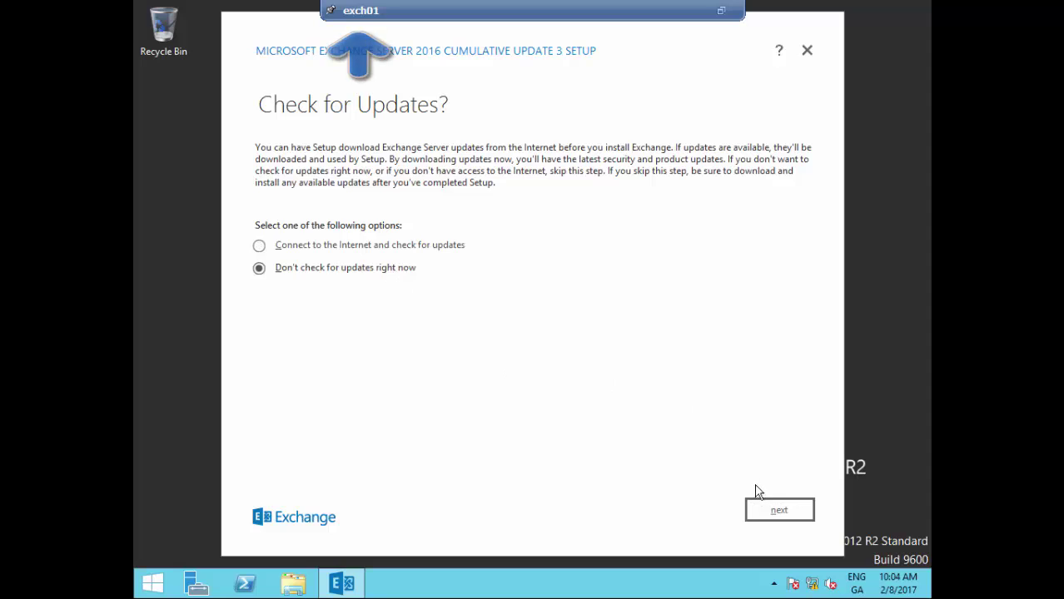
click(757, 513)
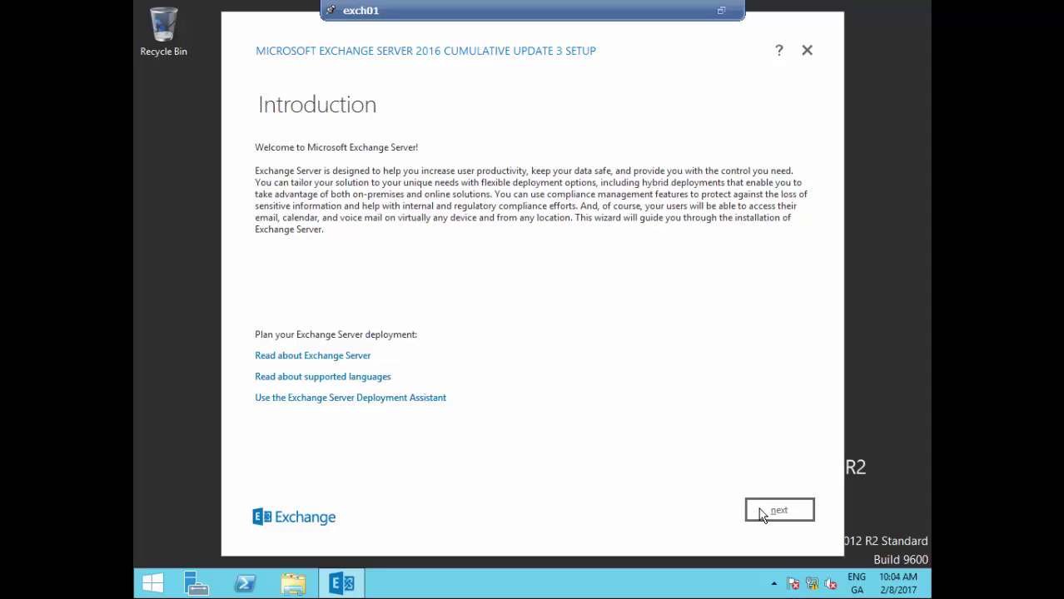
click(762, 514)
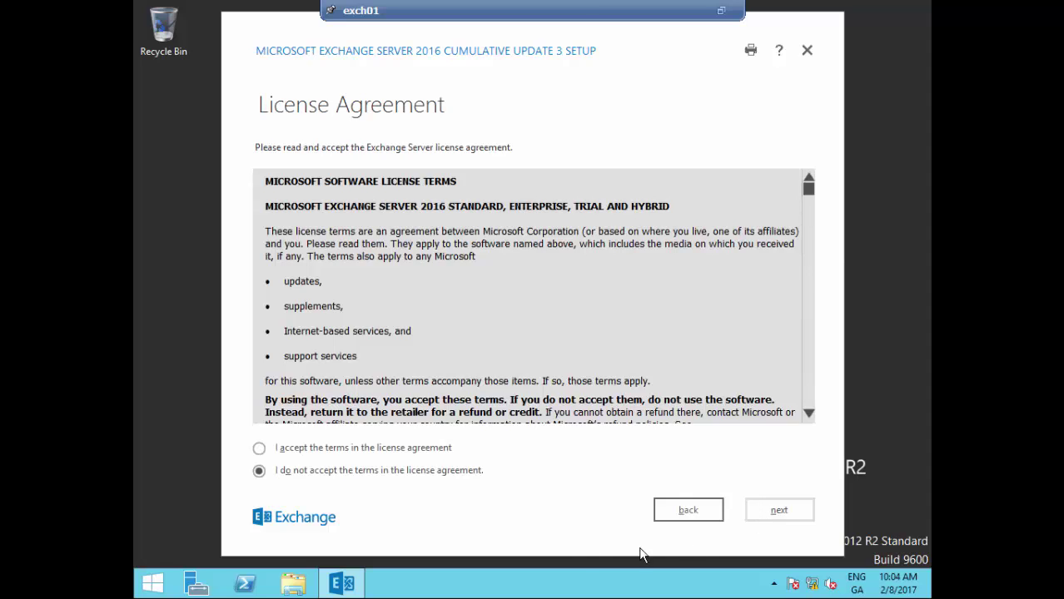
Step: Accept the Exchange Server license agreement and keep the recommended settings
click(447, 454)
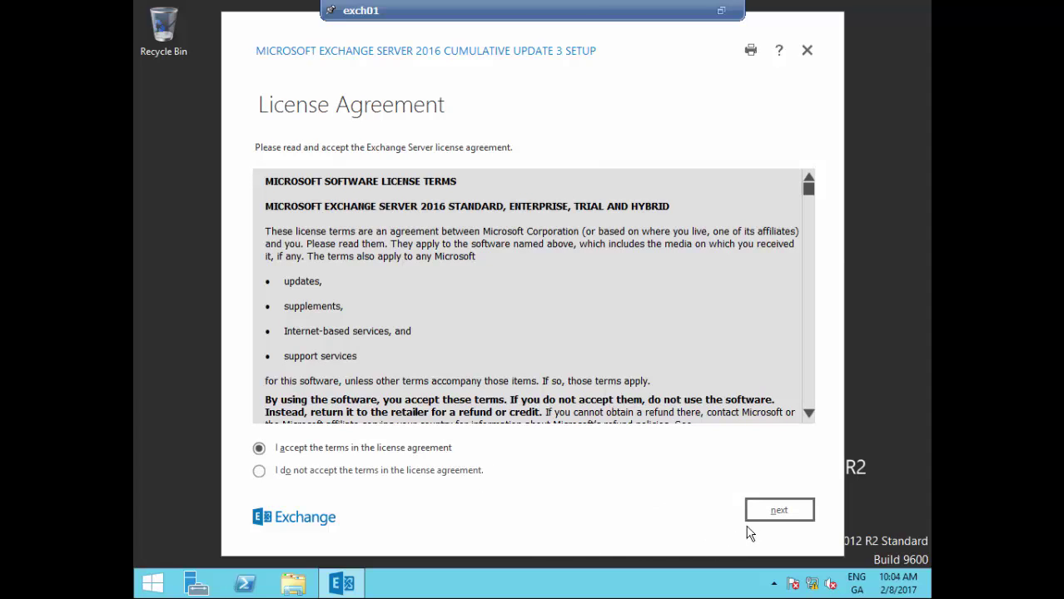
click(772, 514)
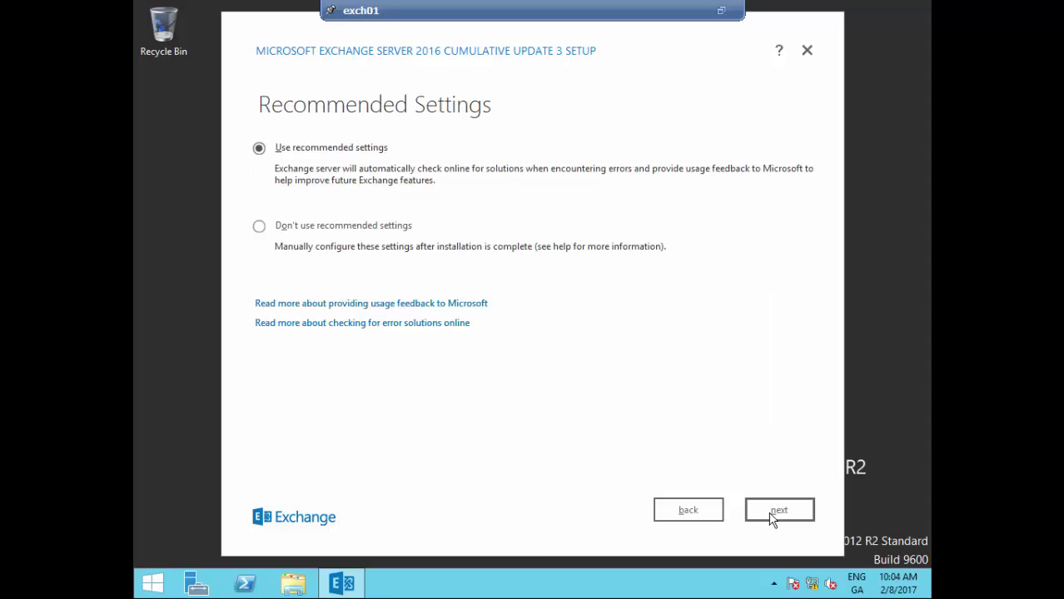
click(772, 515)
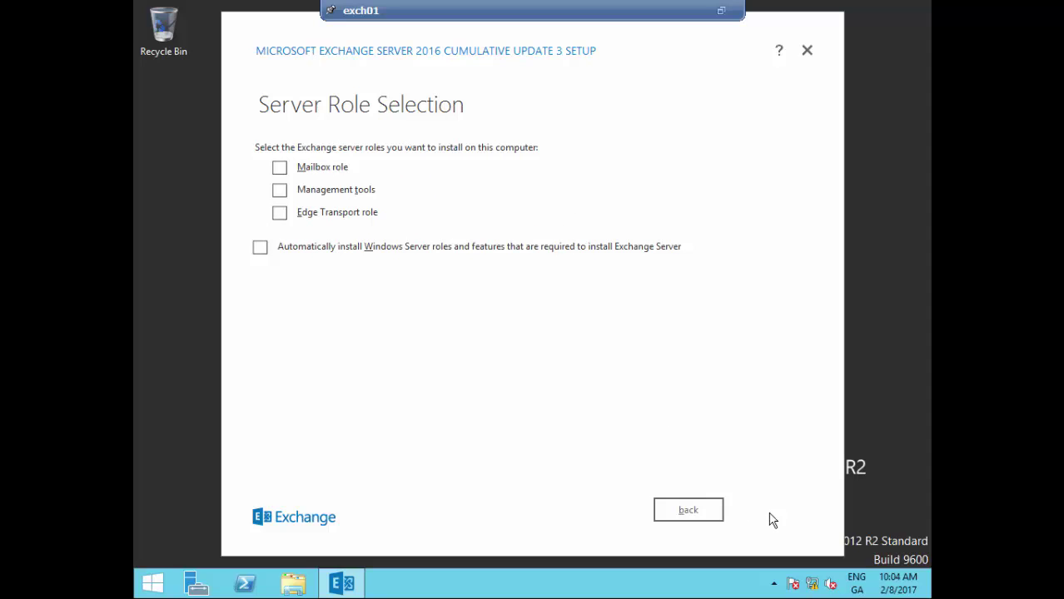
Step: Select the Mailbox role with automatic installation of required Windows Server roles and features, and keep the default installation path
click(281, 169)
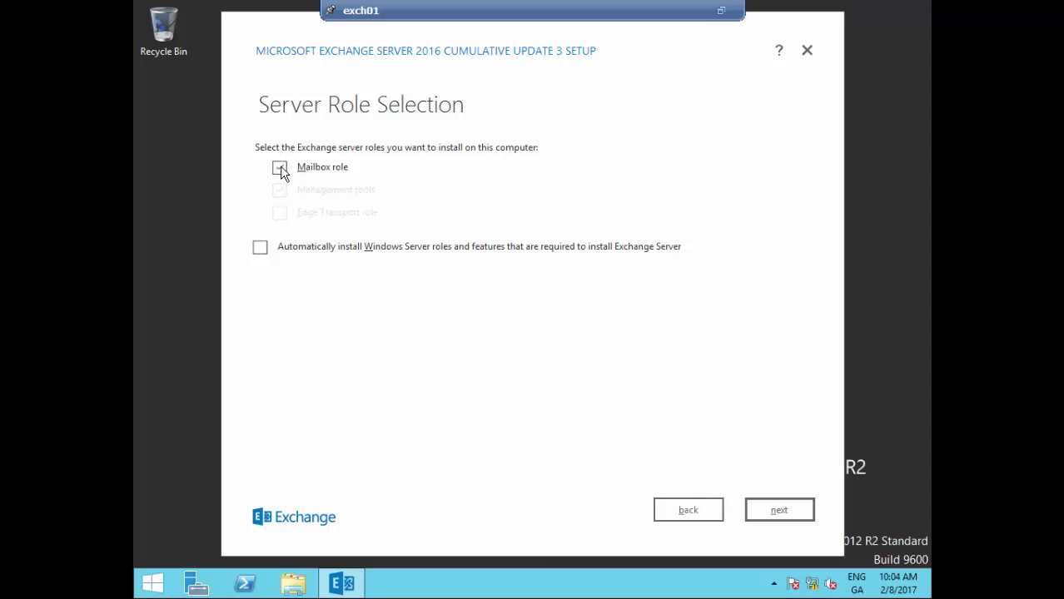
click(259, 247)
click(779, 511)
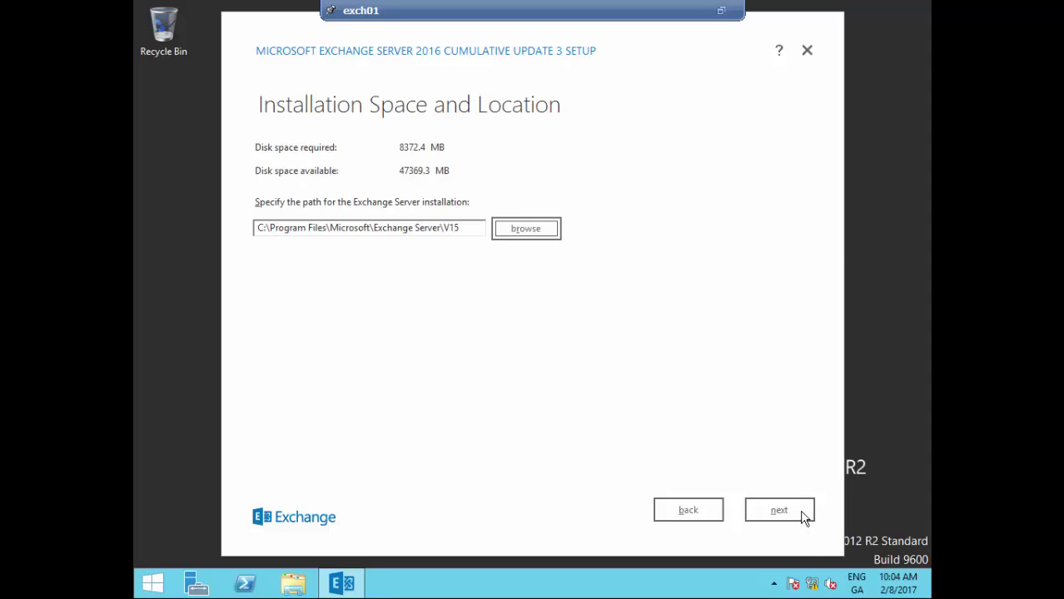
click(803, 516)
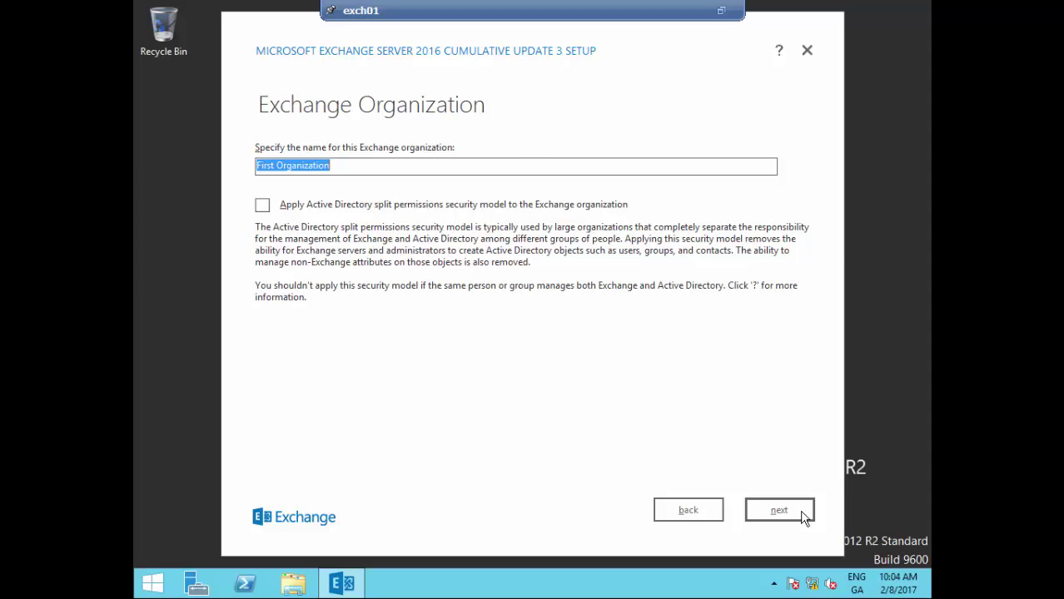
Step: Start the Exchange installation with the organization name First Organization and malware scanning disabled
click(803, 516)
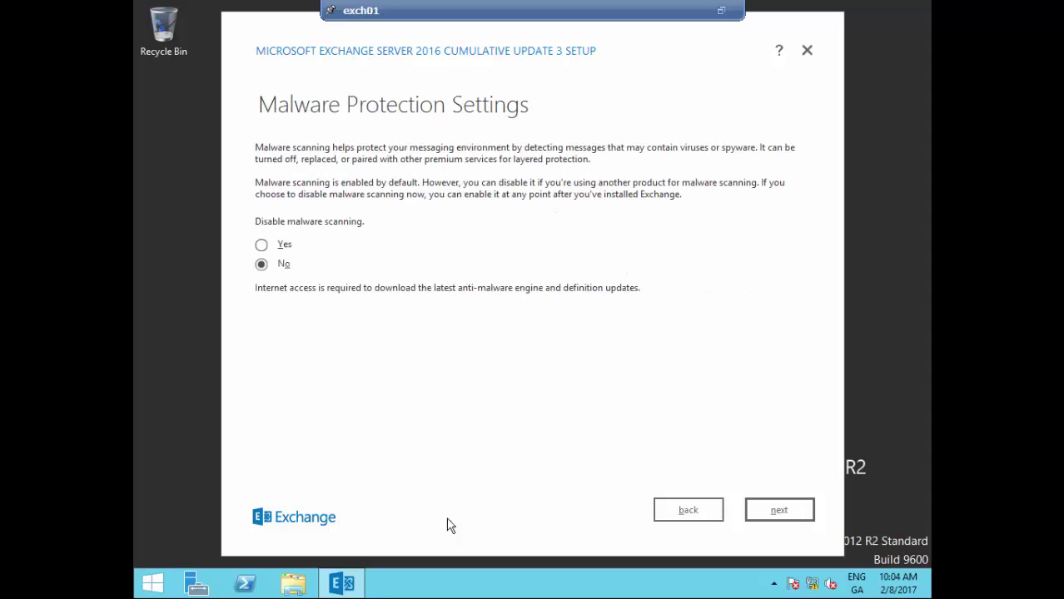
click(262, 247)
click(780, 511)
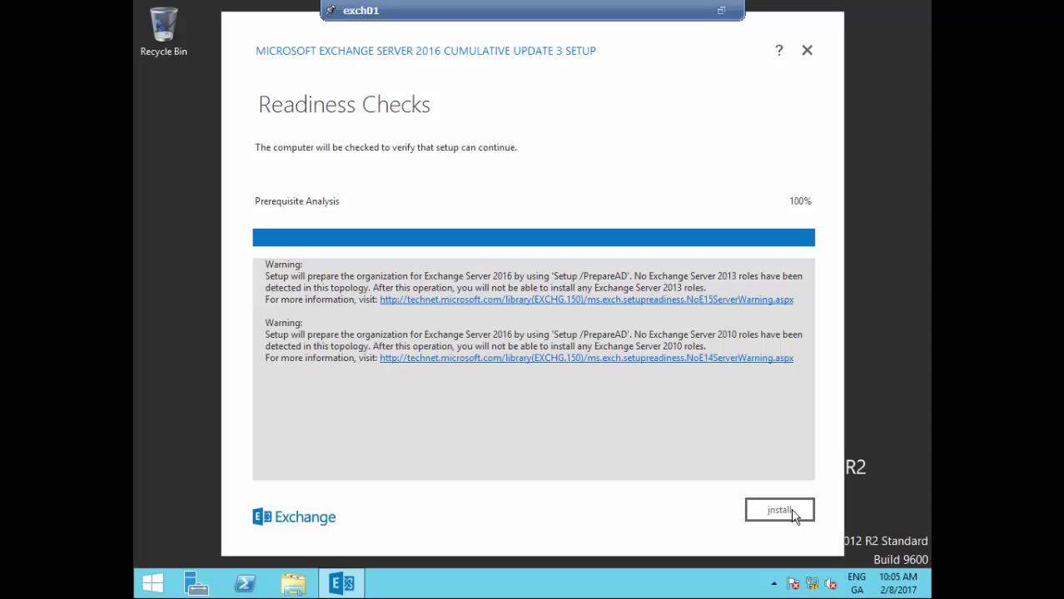
click(780, 510)
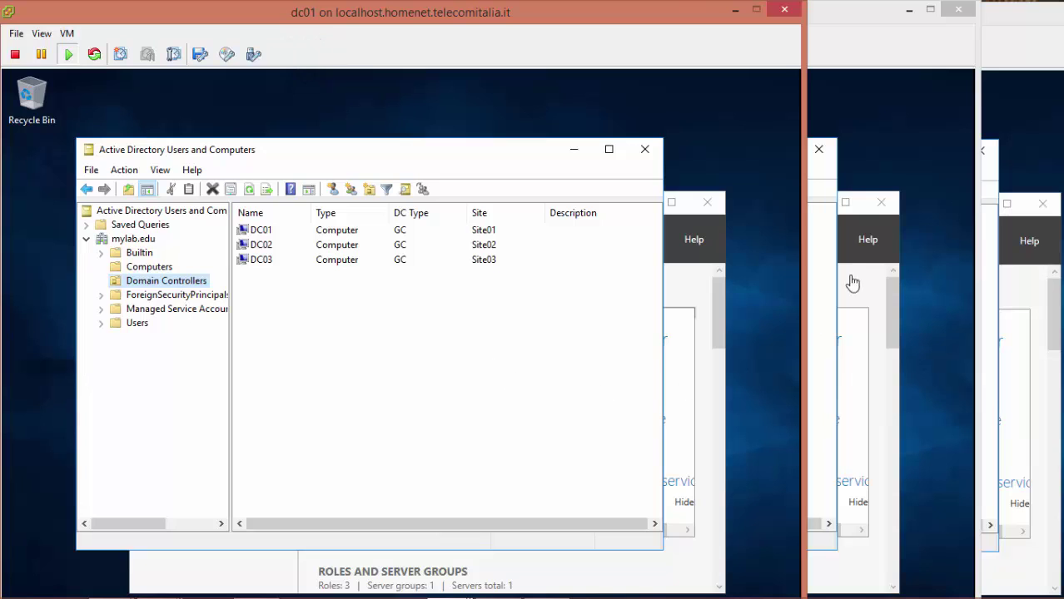
Step: Examine the Domain Controllers container on dc02 and dc03, and the Computers container on dc03, dc02 and dc01
click(868, 60)
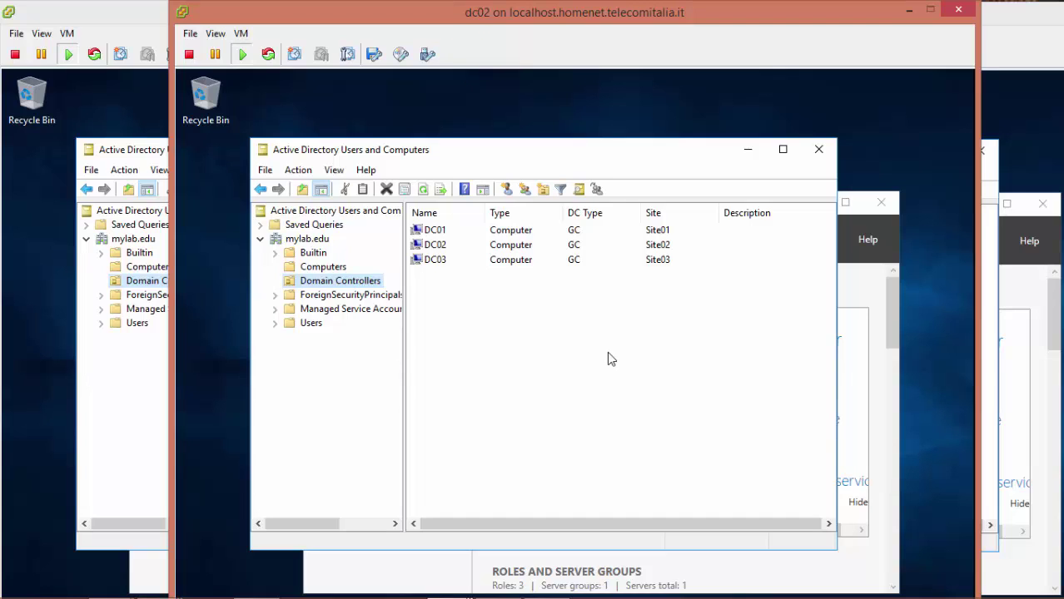
click(1015, 93)
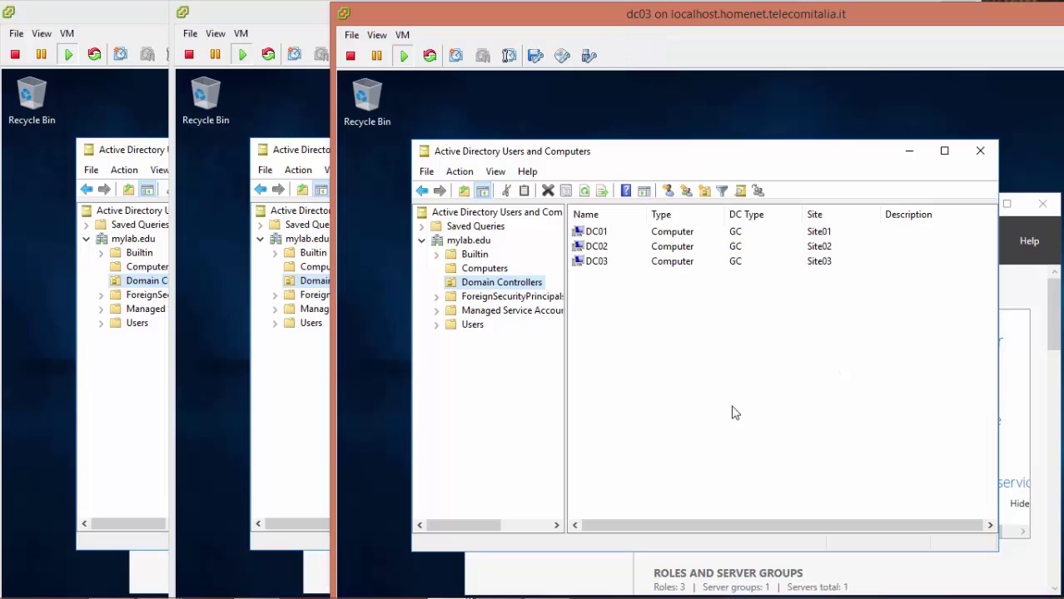
click(486, 269)
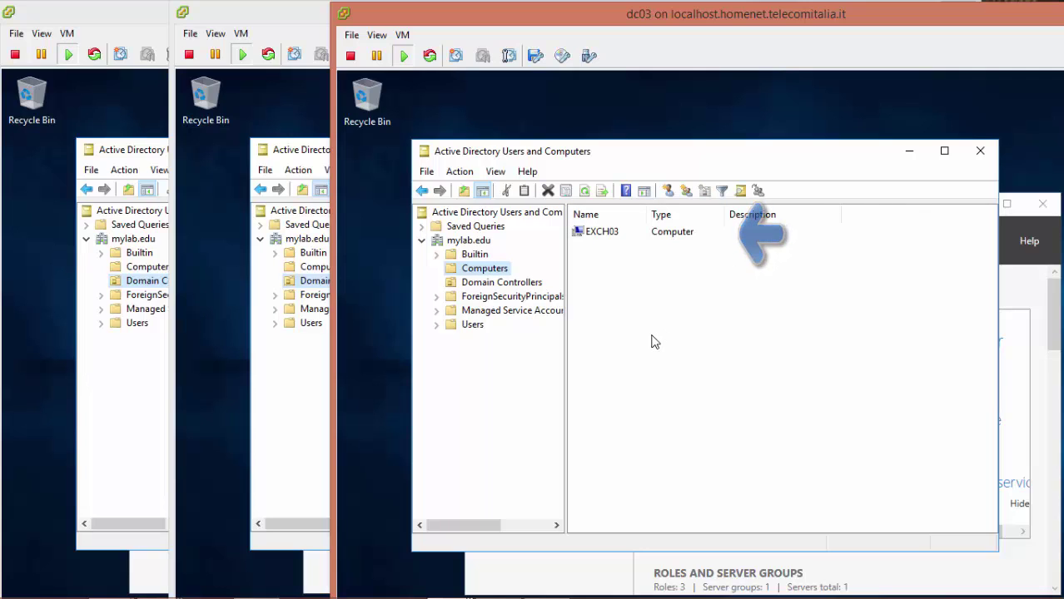
click(303, 102)
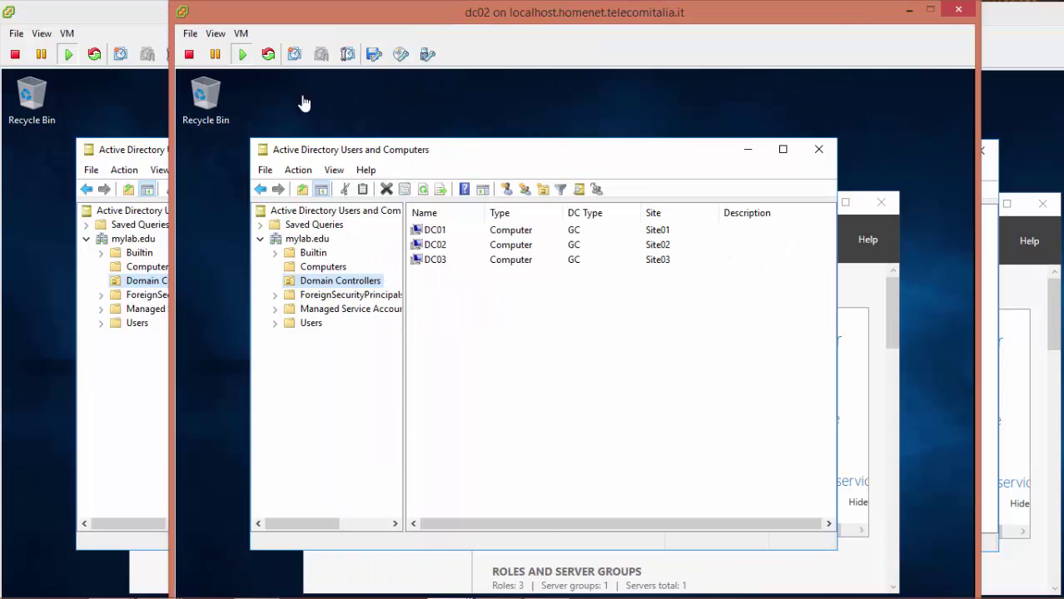
click(331, 268)
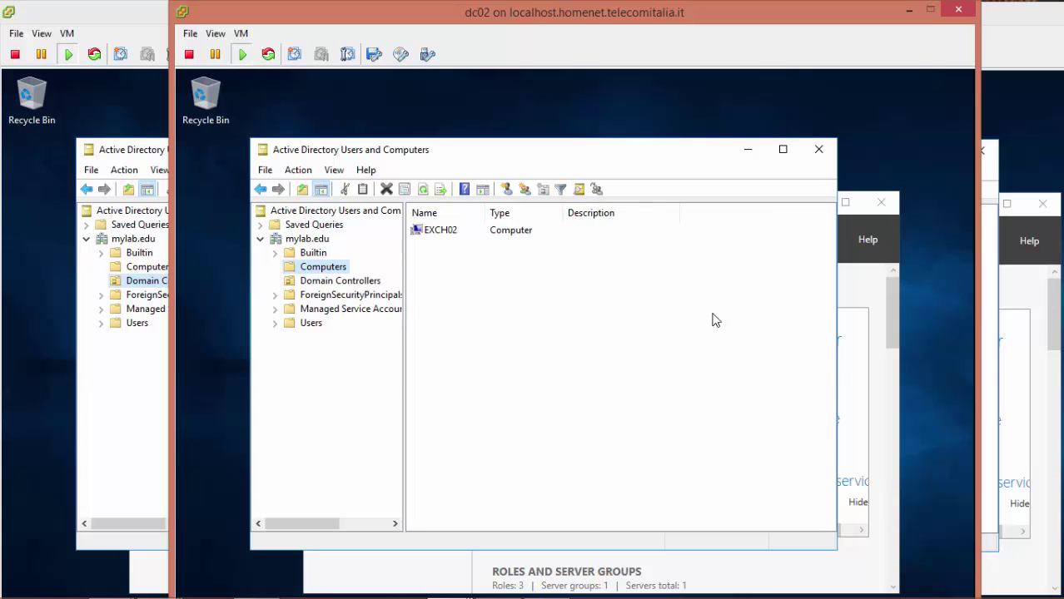
click(121, 85)
click(161, 268)
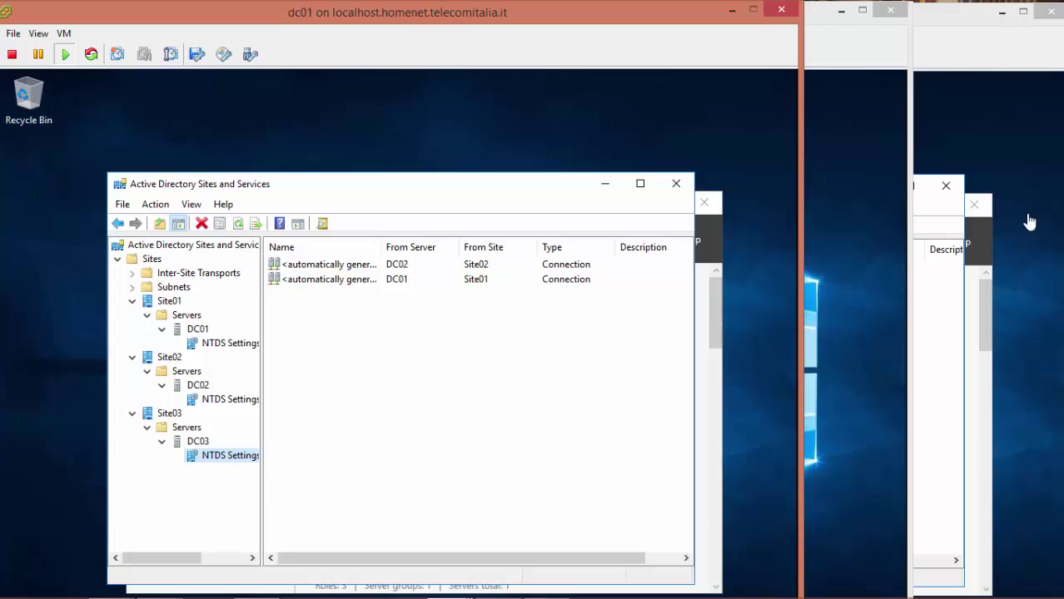
Step: Examine the replication connections under NTDS Settings for DC01, DC02 and DC03 on both dc02 and dc03
click(860, 149)
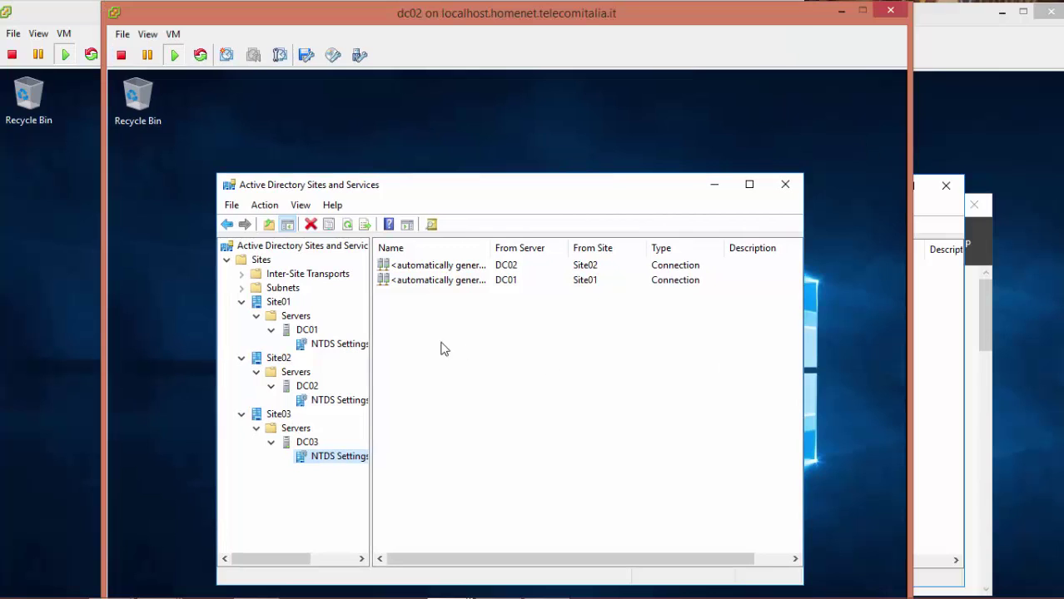
click(339, 348)
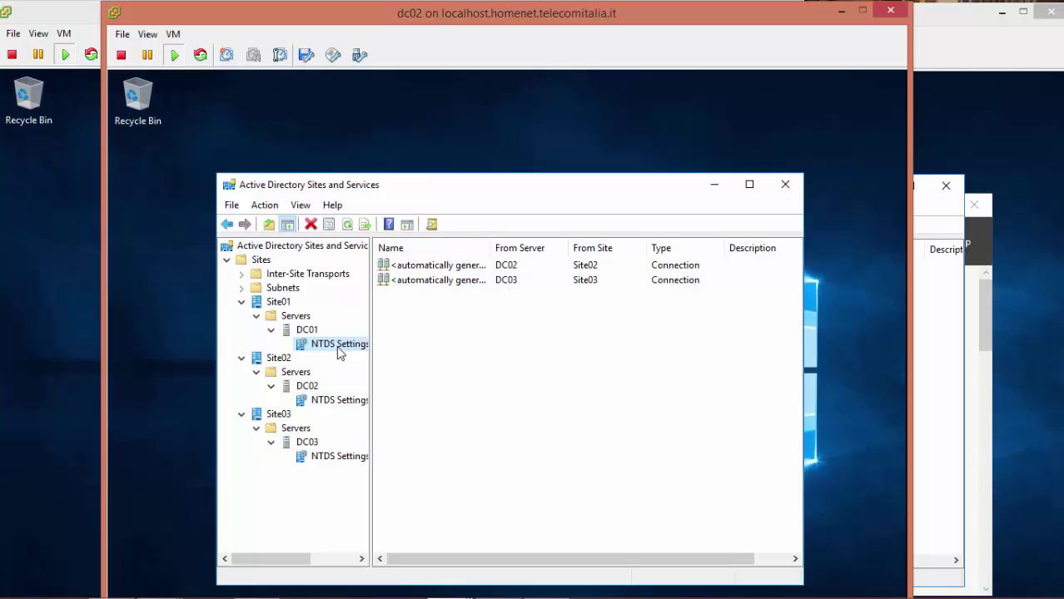
click(344, 404)
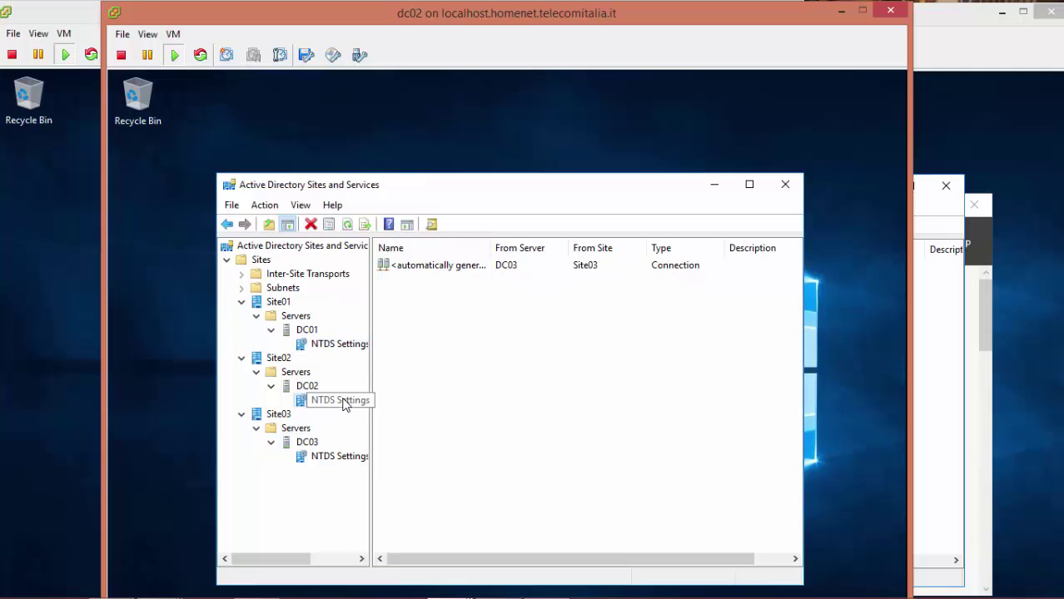
click(342, 457)
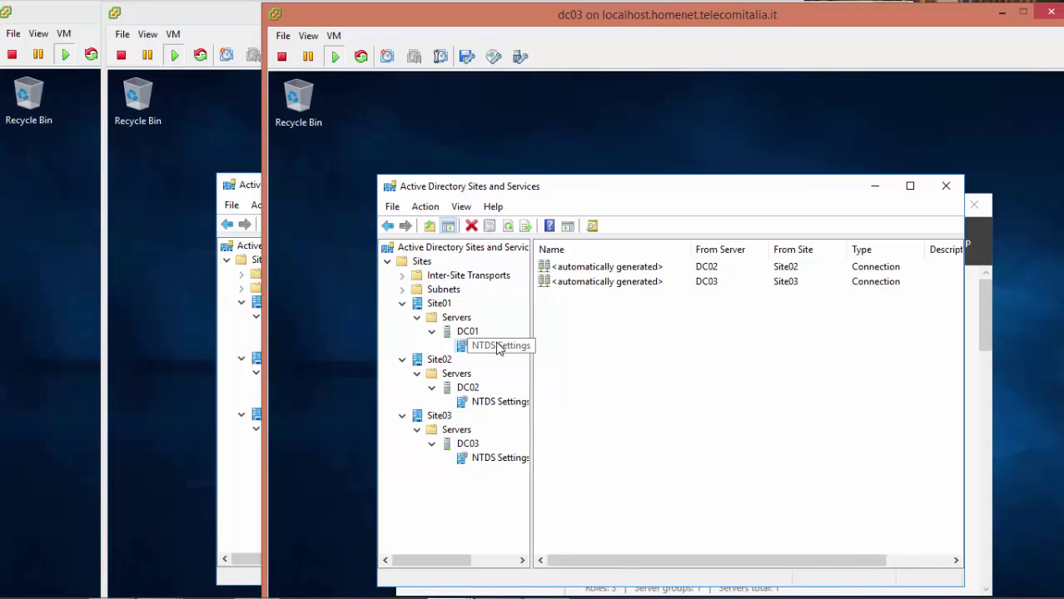
click(505, 403)
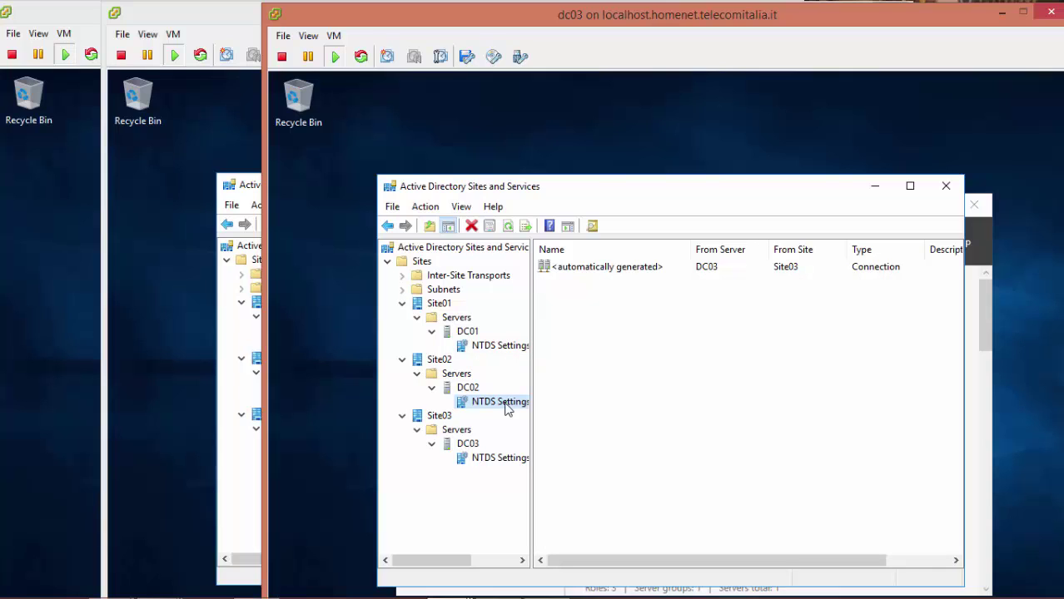
click(505, 460)
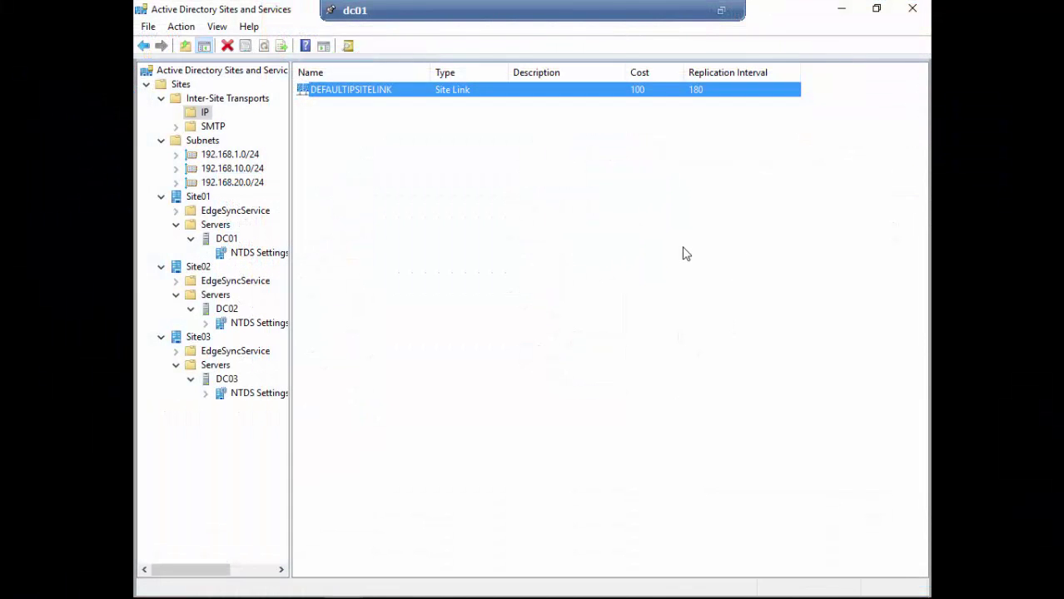
Step: Set the replication interval of the DEFAULTIPSITELINK site link to 15 minutes on dc01
right_click(771, 93)
click(868, 142)
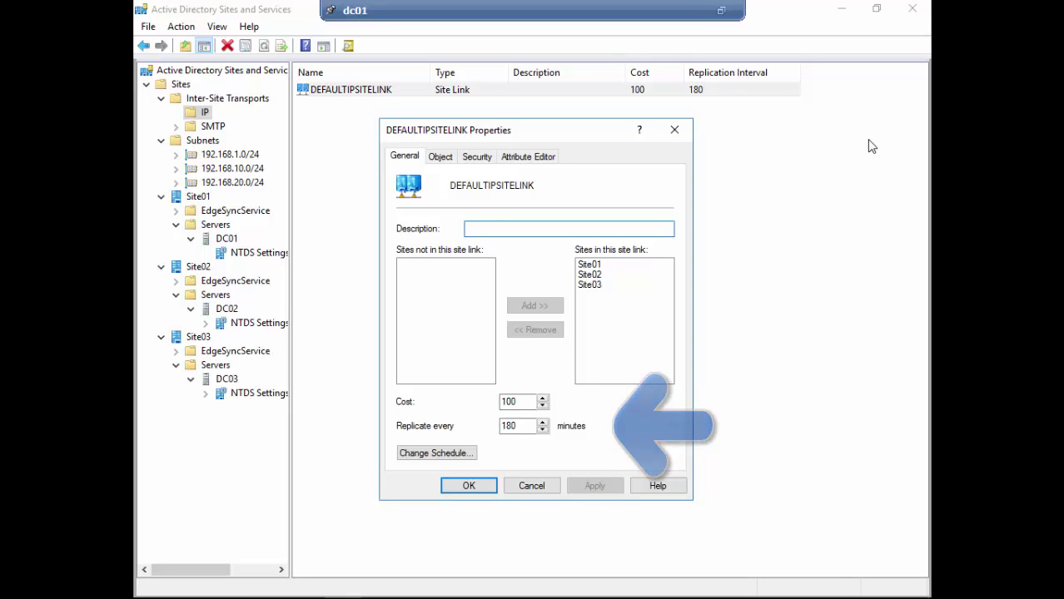
double_click(520, 426)
text(15)
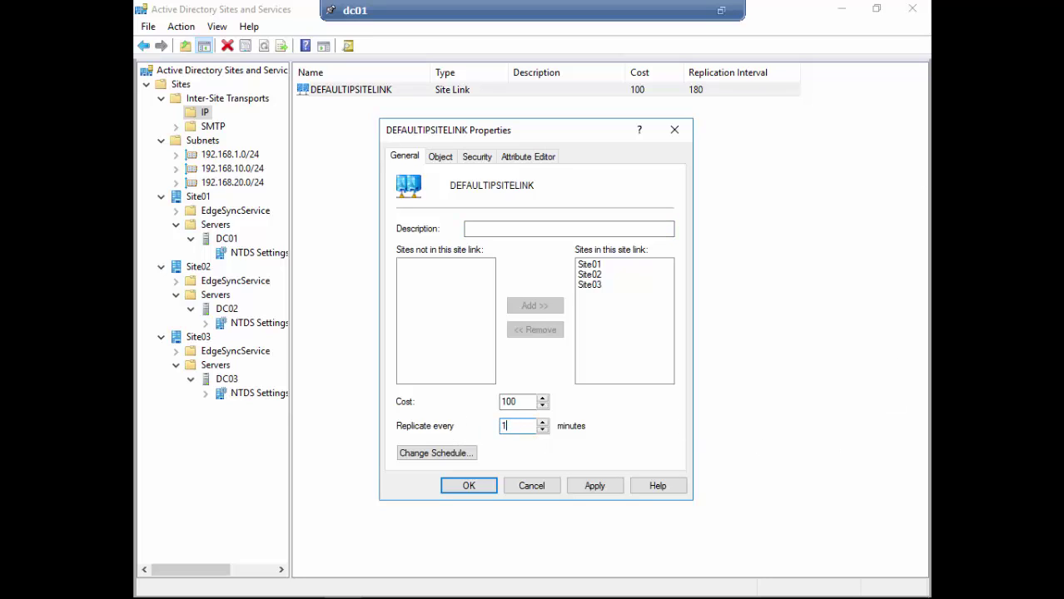
click(608, 491)
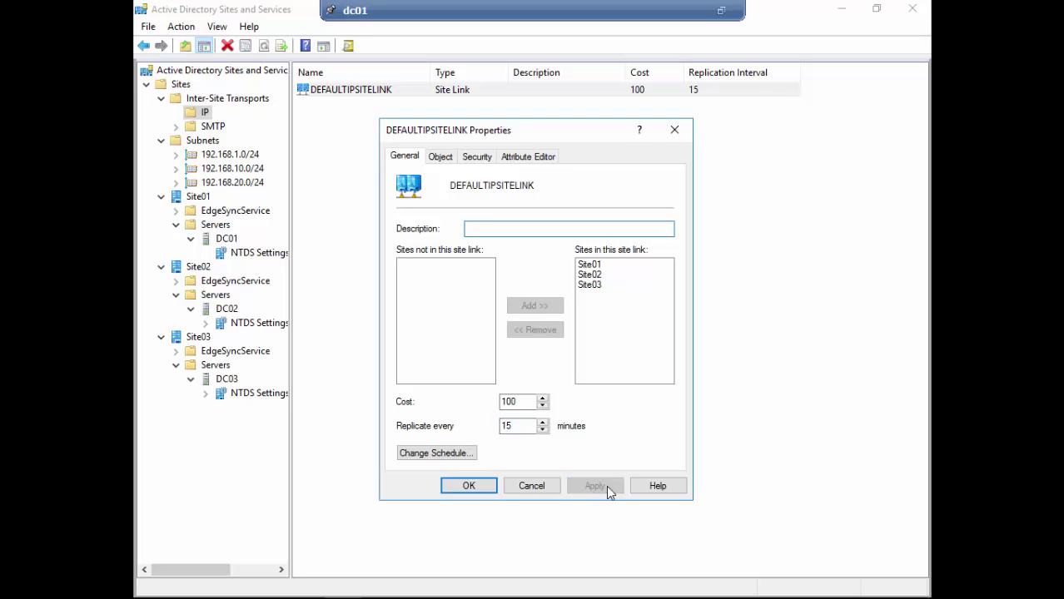
click(464, 488)
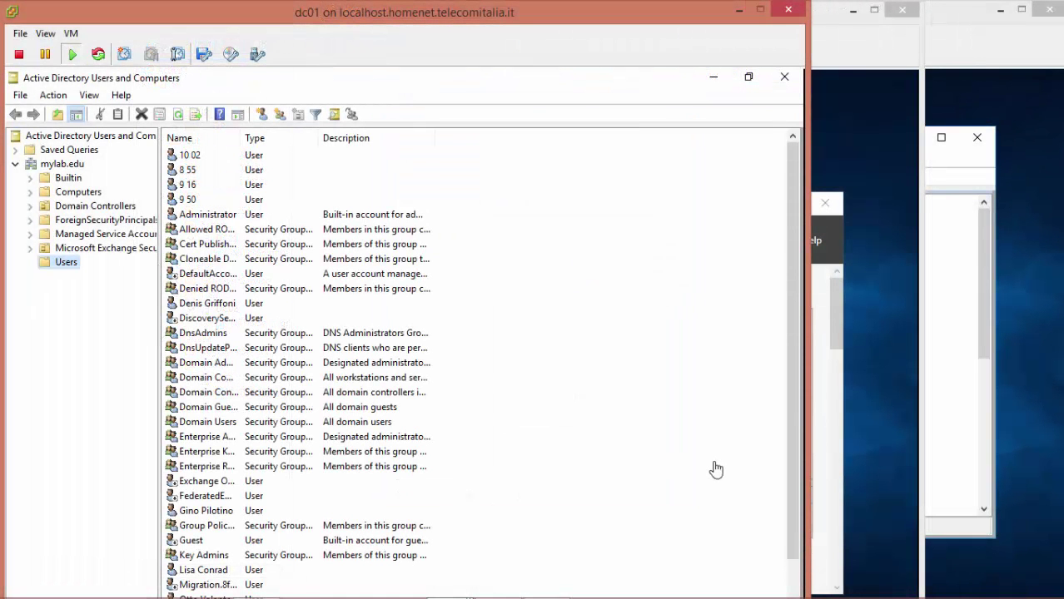
Step: Delete the users 10 02, 8 55, 9 16 and 9 50 from the Users container on dc02
click(858, 43)
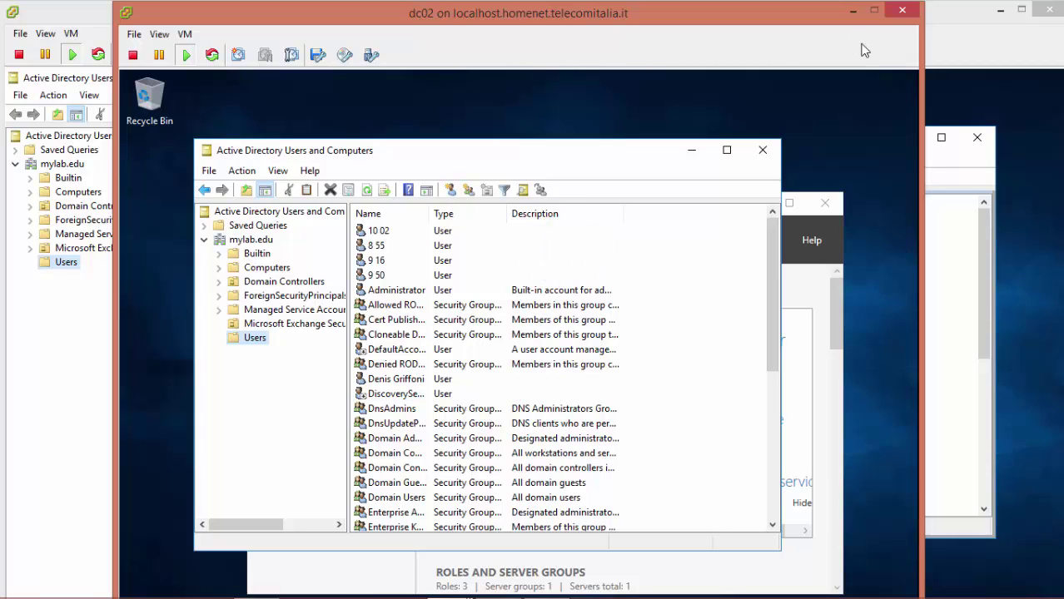
click(990, 56)
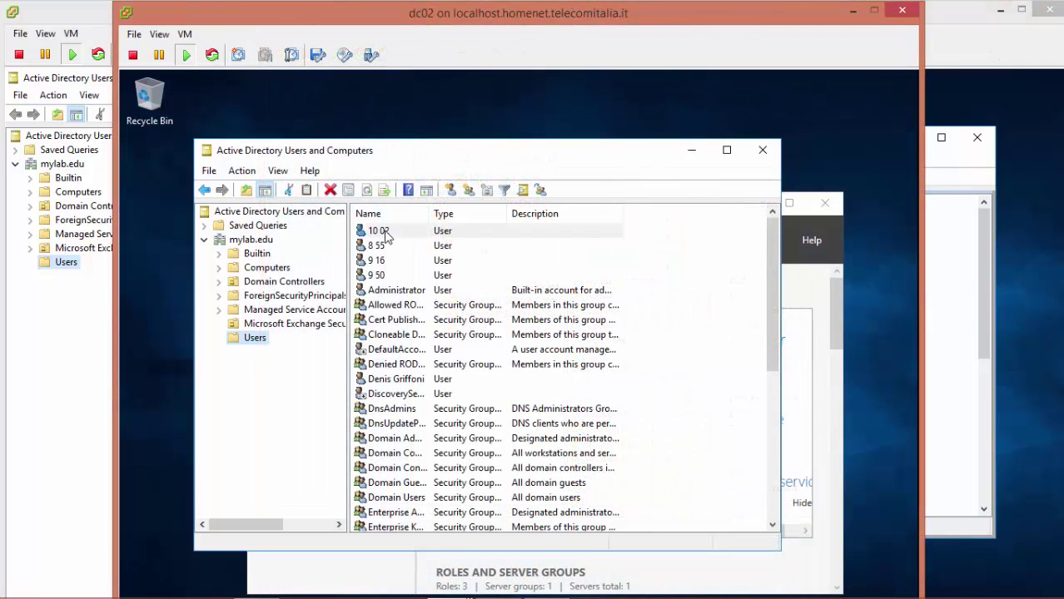
click(382, 232)
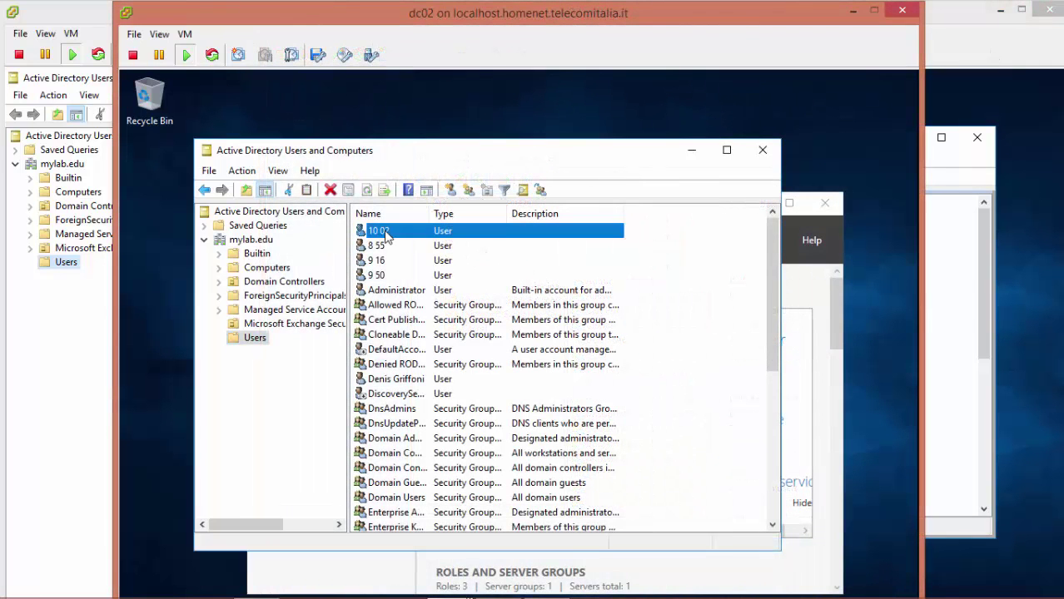
key(shift+Down)
key(shift+Down)
key(shift+Down)
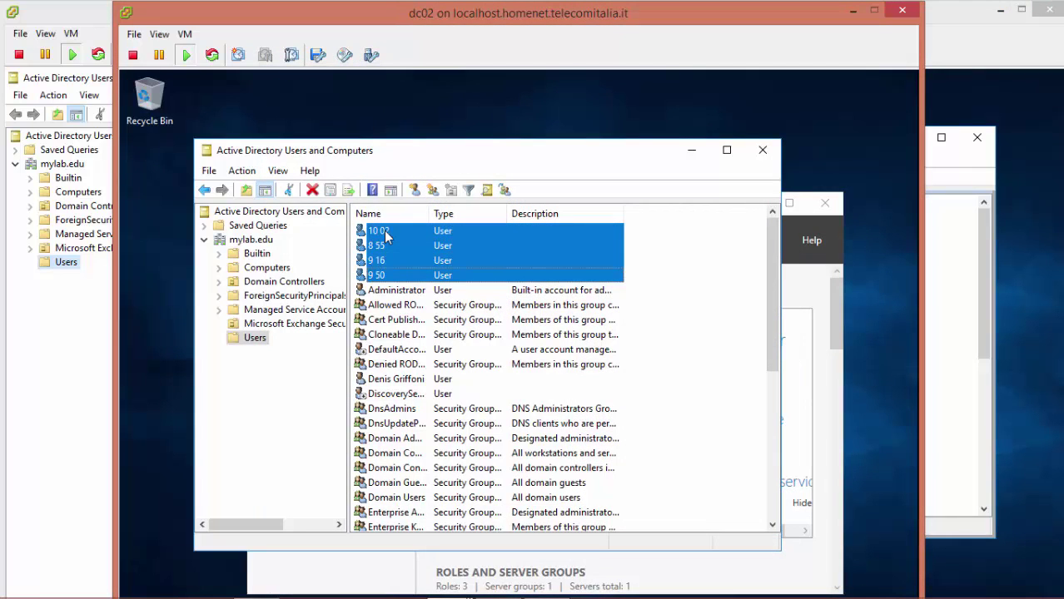
click(311, 191)
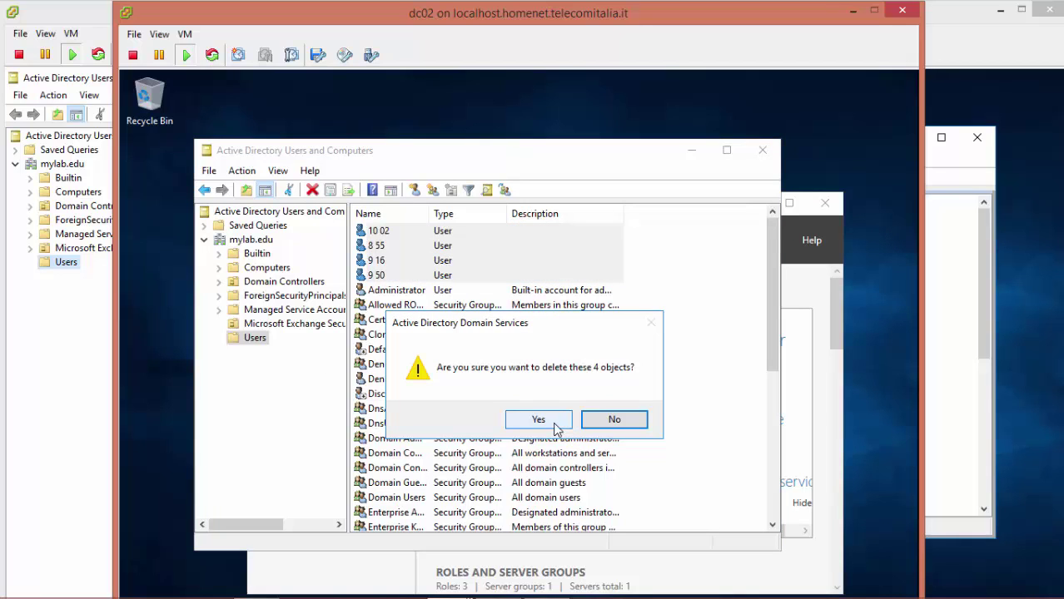
click(556, 425)
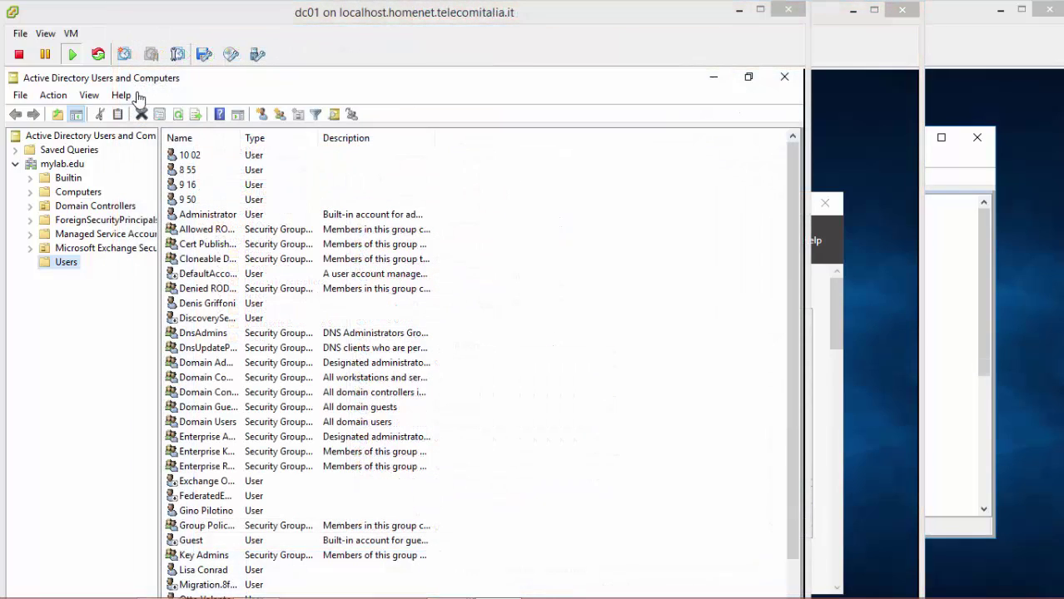
Step: Refresh the Users container on dc01 to check whether the user deletions made on dc02 have replicated
click(179, 115)
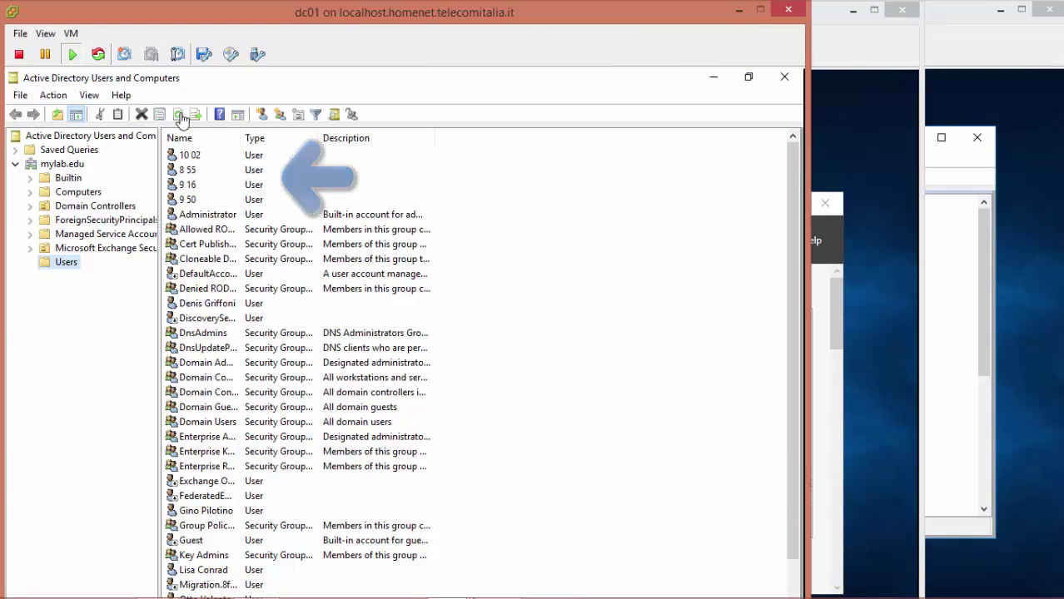
click(178, 117)
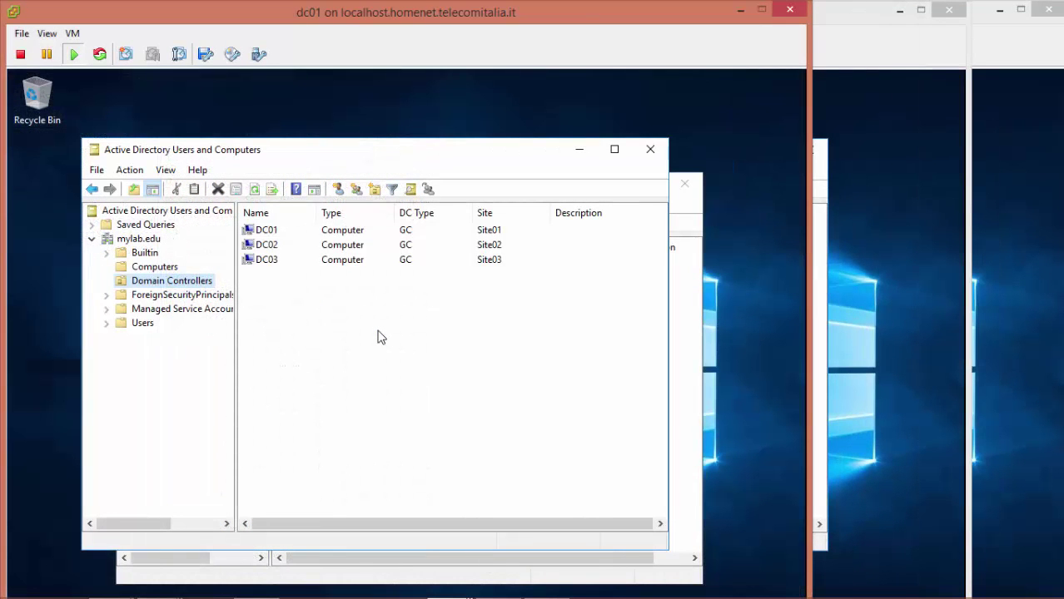
Step: Examine the Computers container of mylab.edu on dc01, dc02 and dc03 for the Exchange servers
click(154, 268)
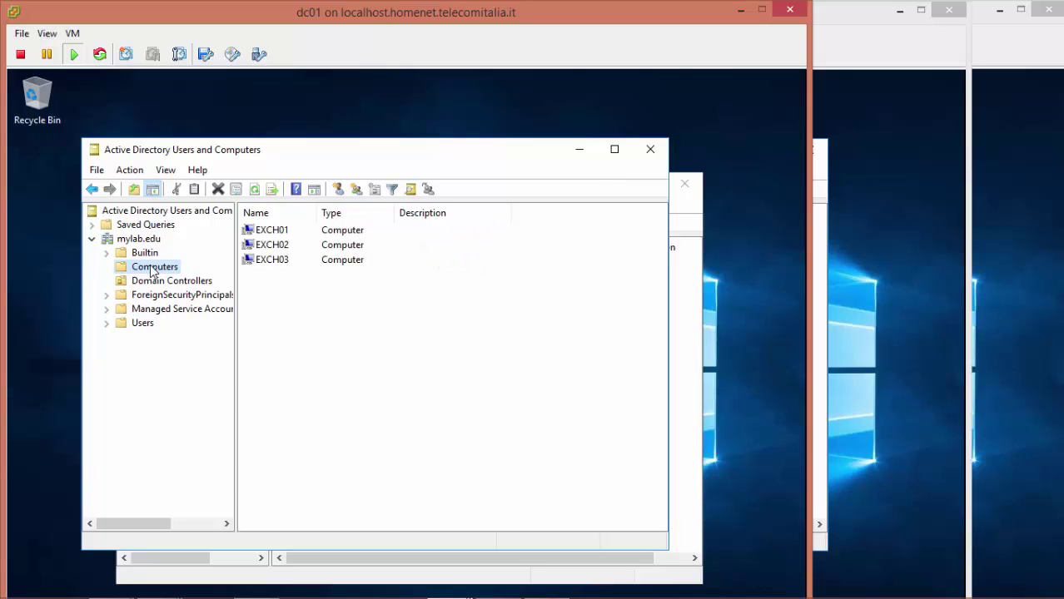
click(909, 48)
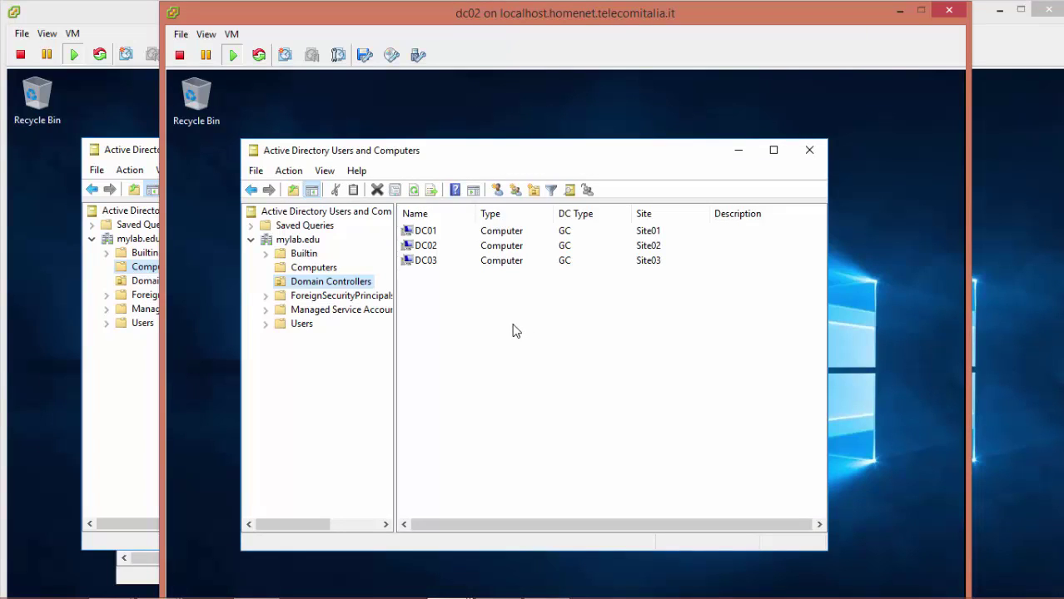
click(325, 269)
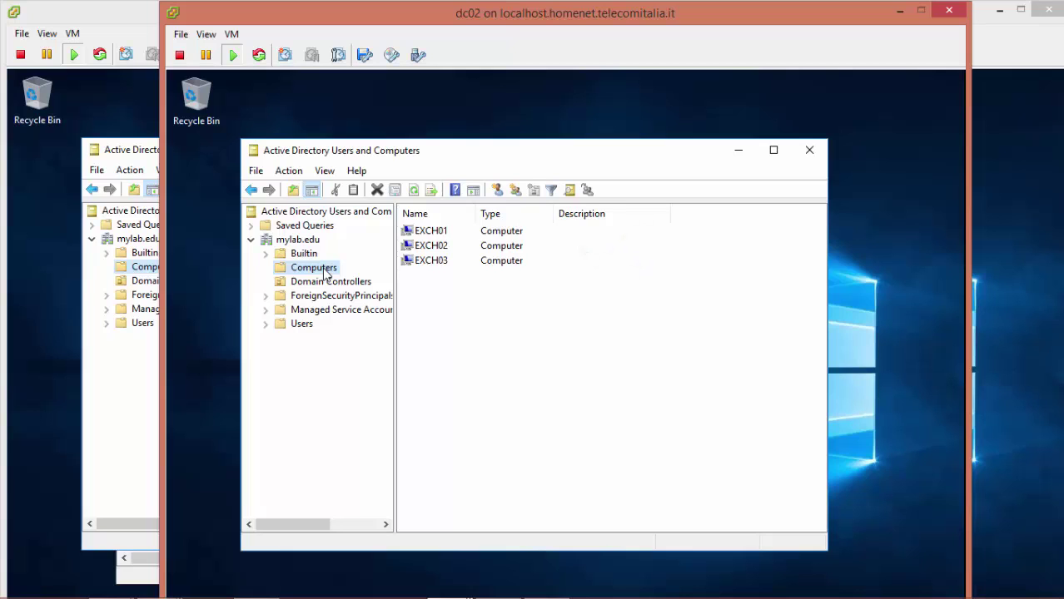
click(1039, 293)
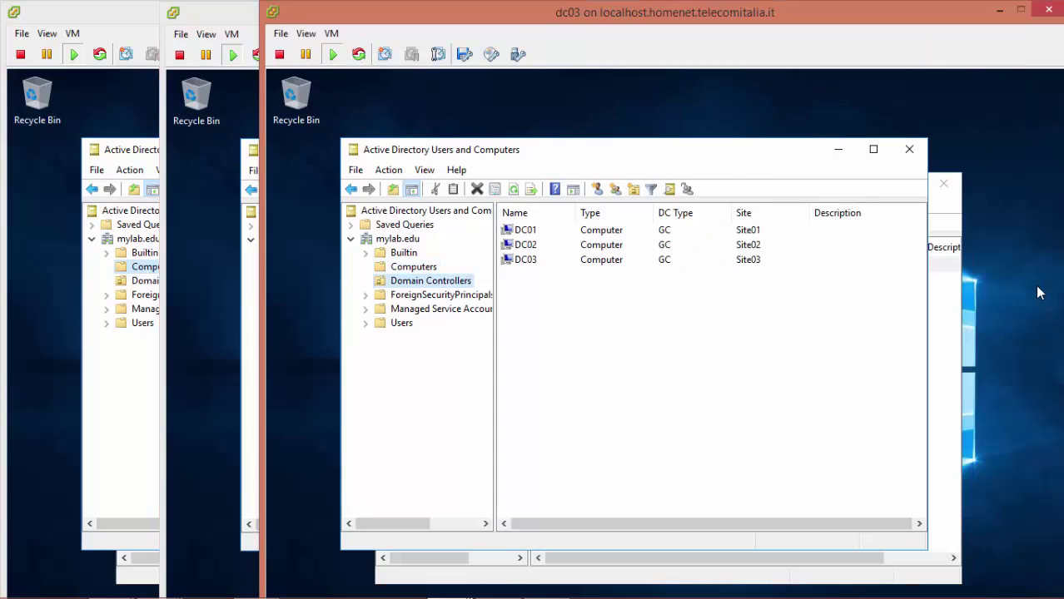
click(421, 272)
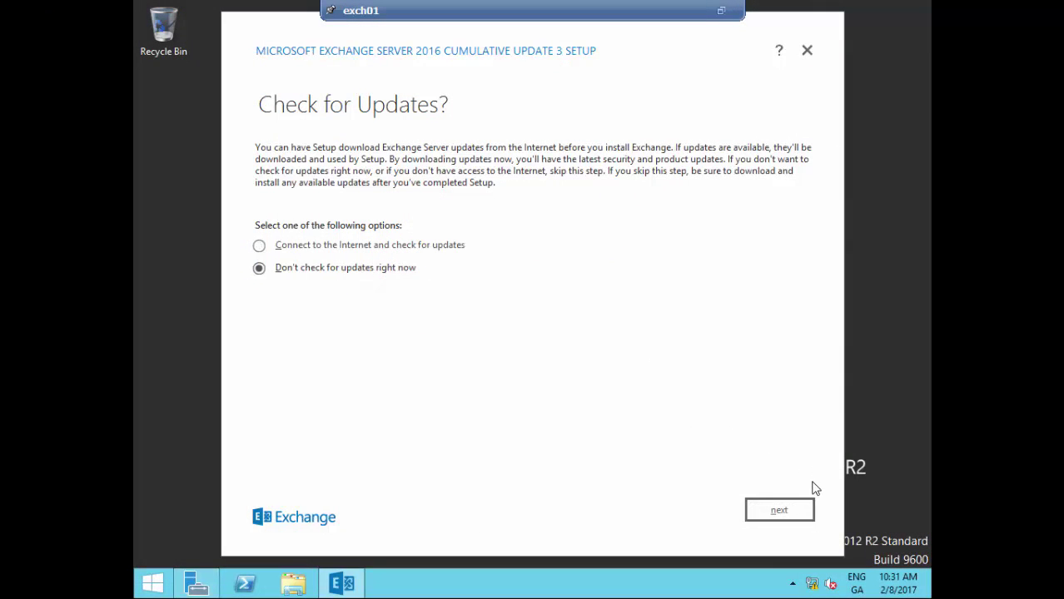
Step: Start the Exchange Server 2016 Cumulative Update 3 setup on exch01 without checking for updates and accept the license agreement
click(805, 512)
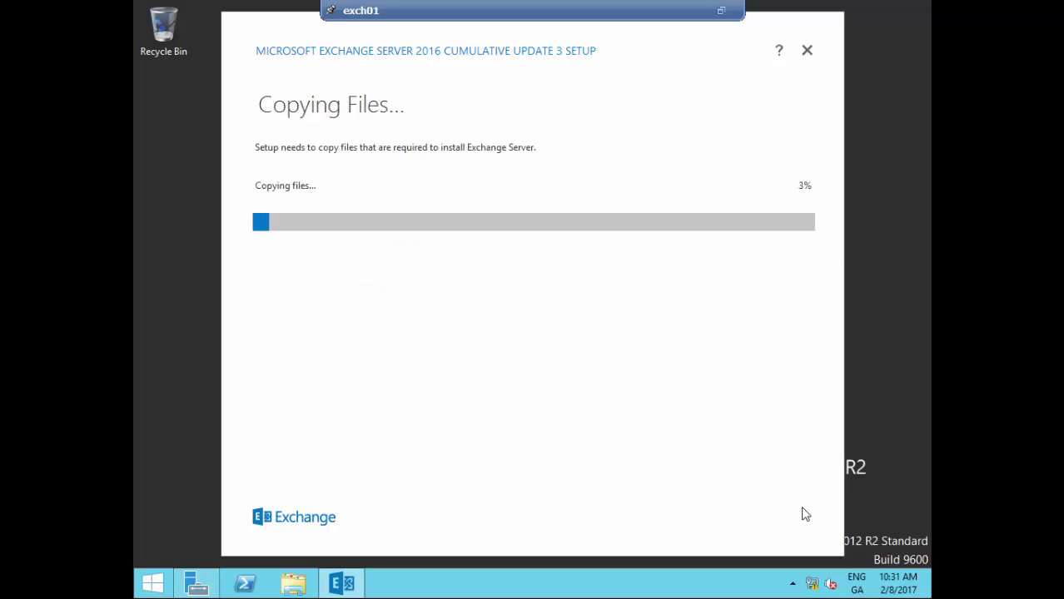
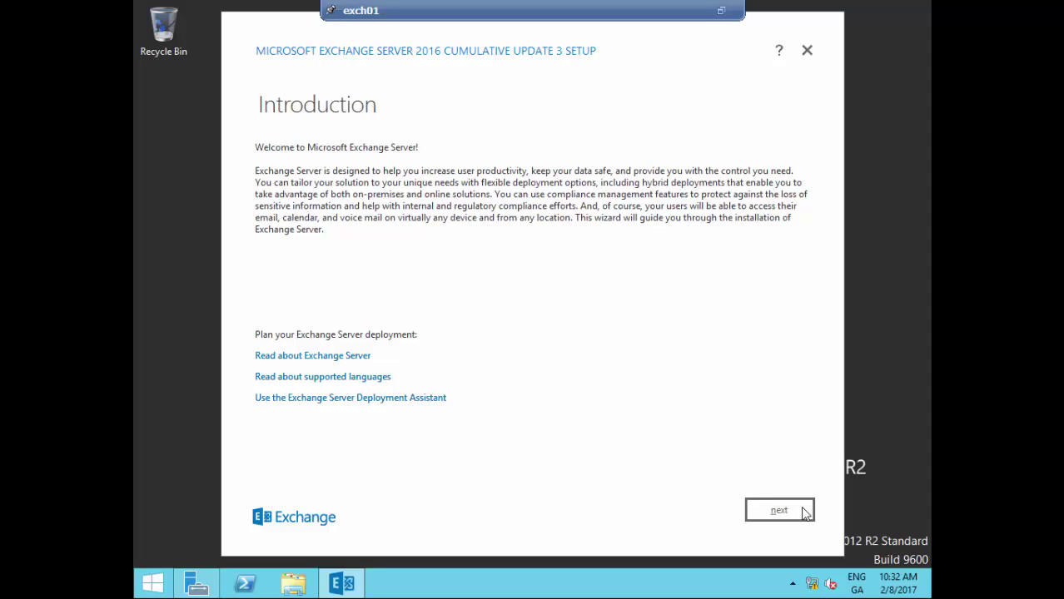
click(805, 513)
click(411, 450)
click(770, 516)
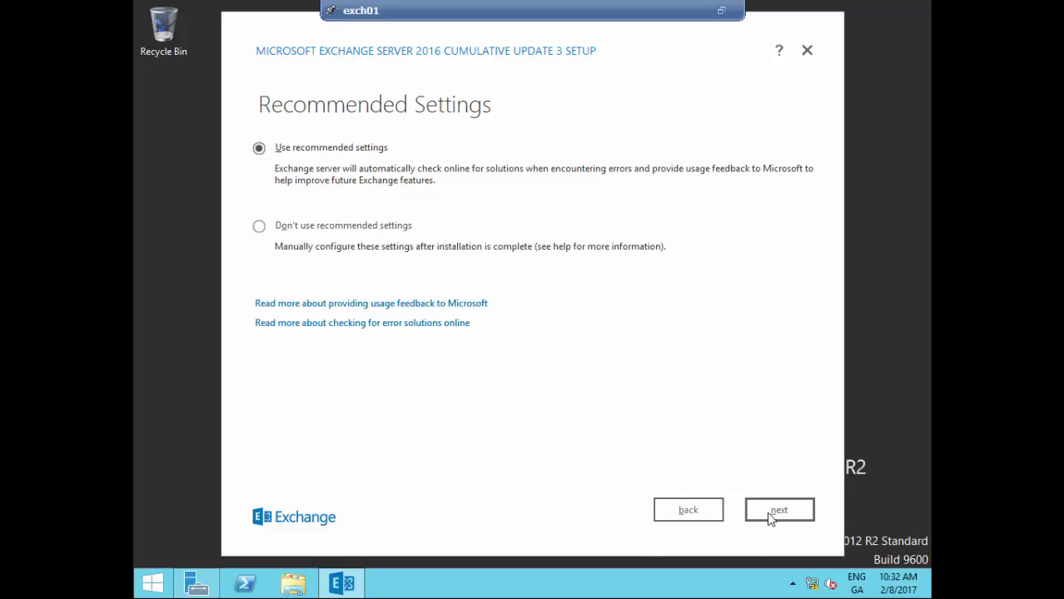
Step: Use the recommended settings and select the Mailbox role with automatic installation of the required Windows Server roles and features
click(770, 516)
click(280, 168)
click(261, 248)
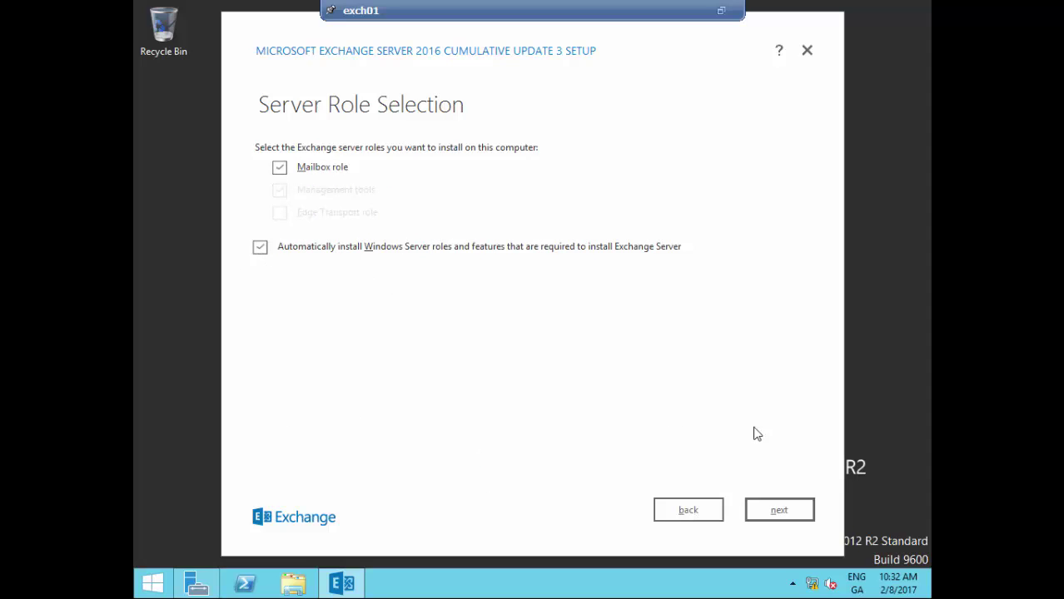
click(795, 516)
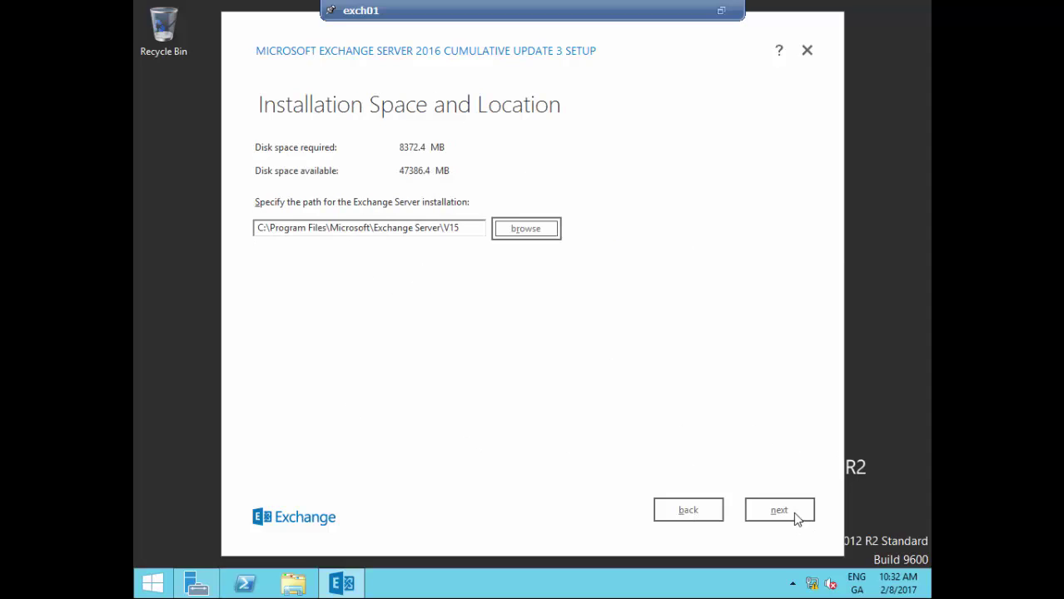
Step: Accept the installation path C:\Program Files\Microsoft\Exchange Server\V15 and the organization name First Organization
click(795, 516)
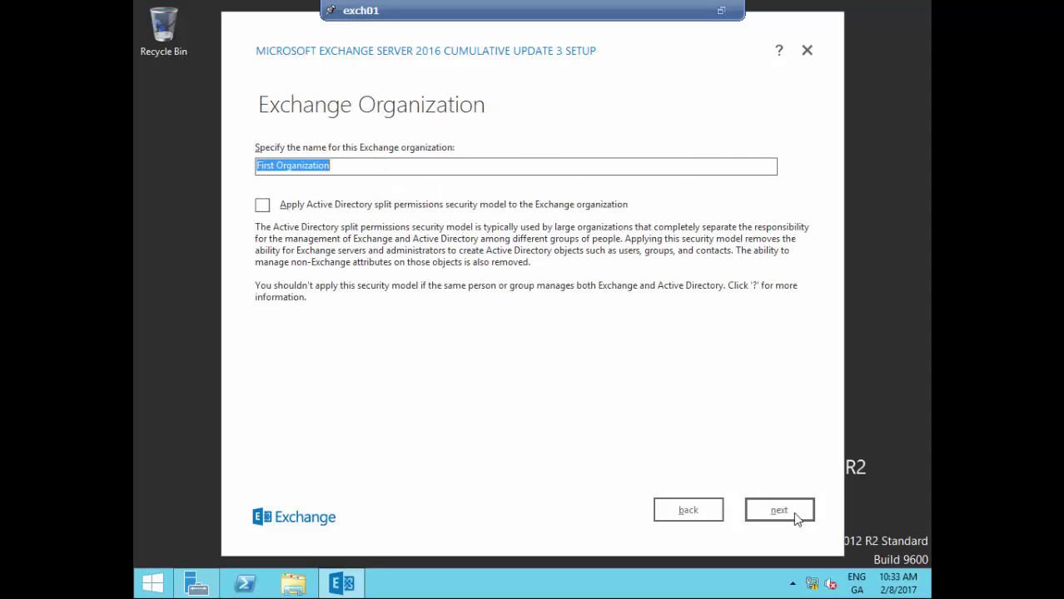
click(795, 516)
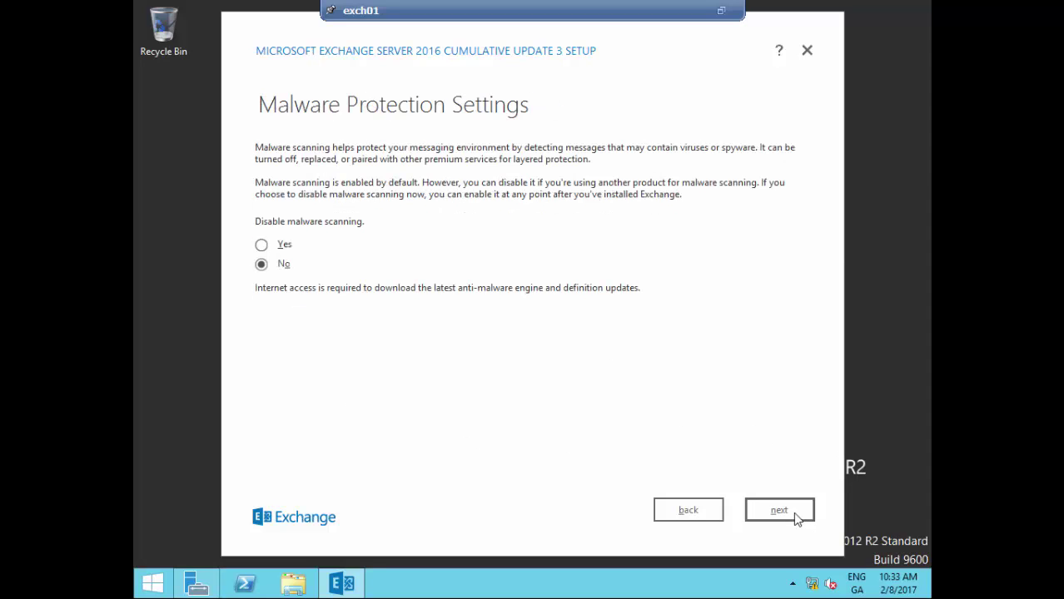
Step: Disable malware scanning and start the Exchange Server installation once the readiness checks are complete
click(261, 245)
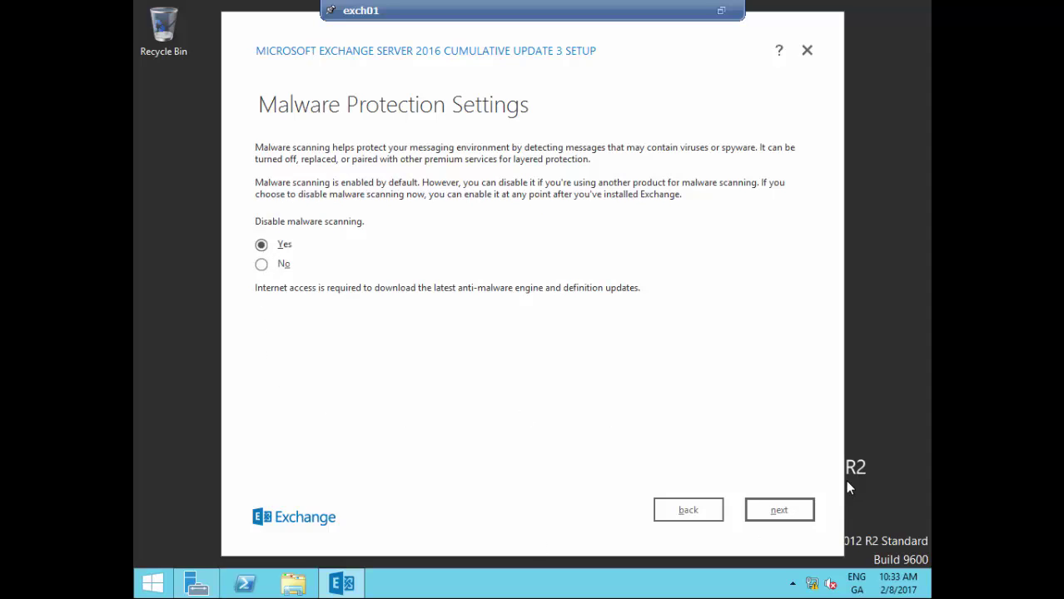
click(780, 511)
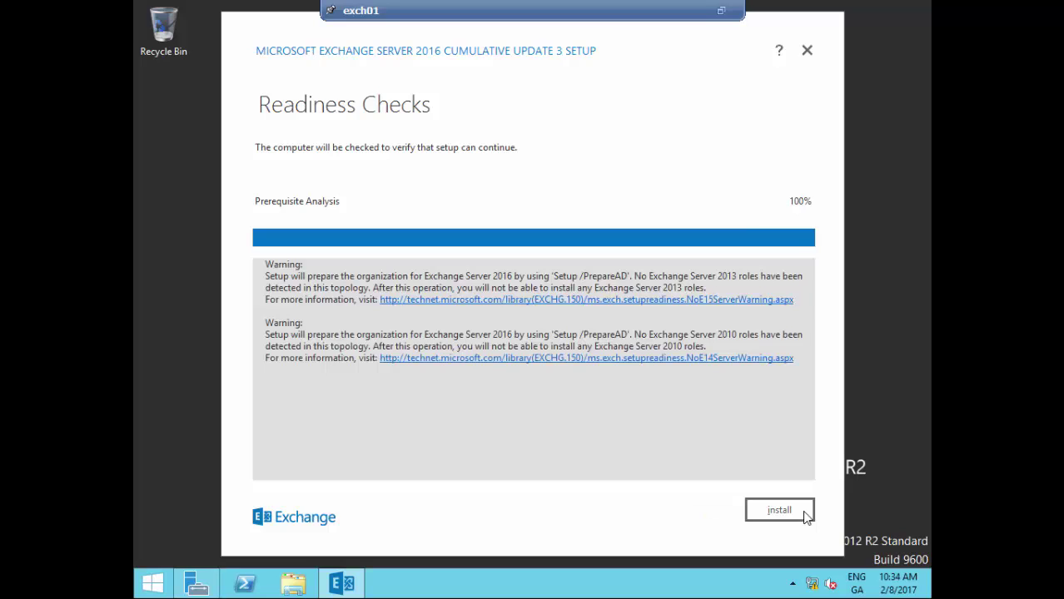
click(779, 510)
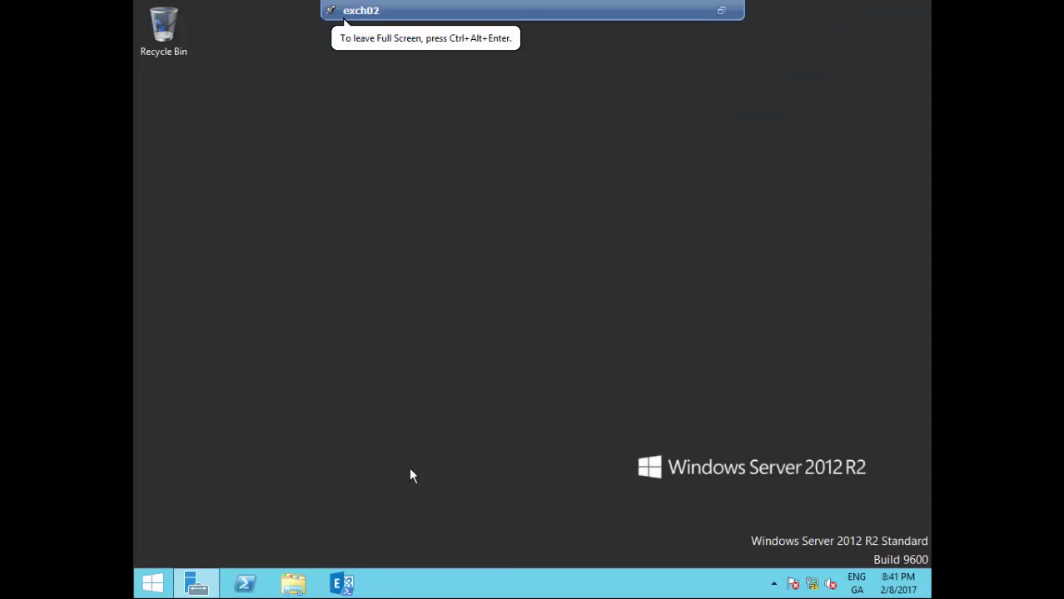
Step: Open the Exchange Management Shell on exch02, clear its screen and list the mailbox servers with Get-MailboxServer
click(344, 583)
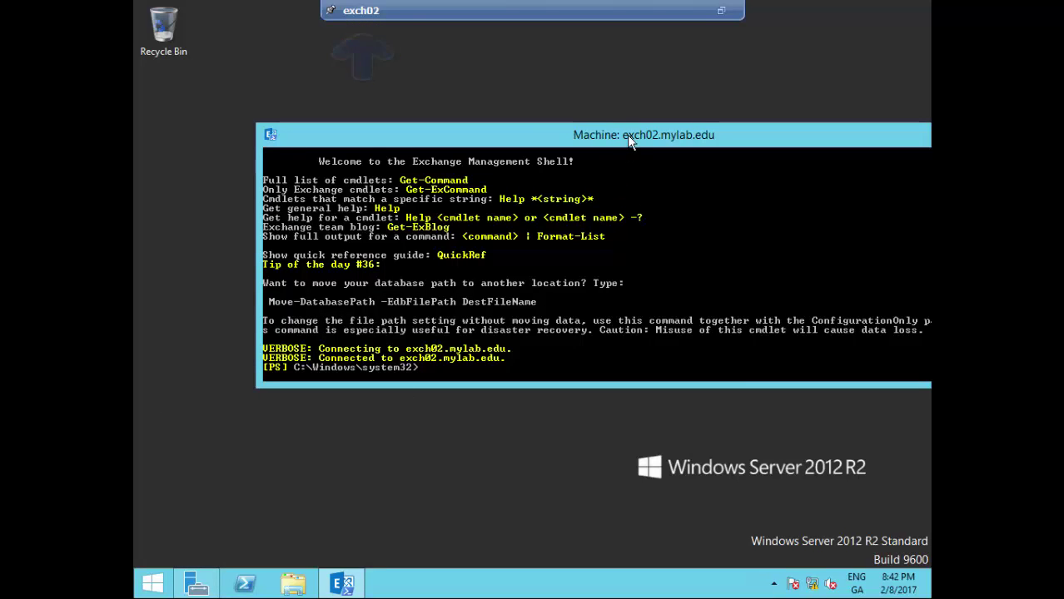
drag(574, 130, 464, 130)
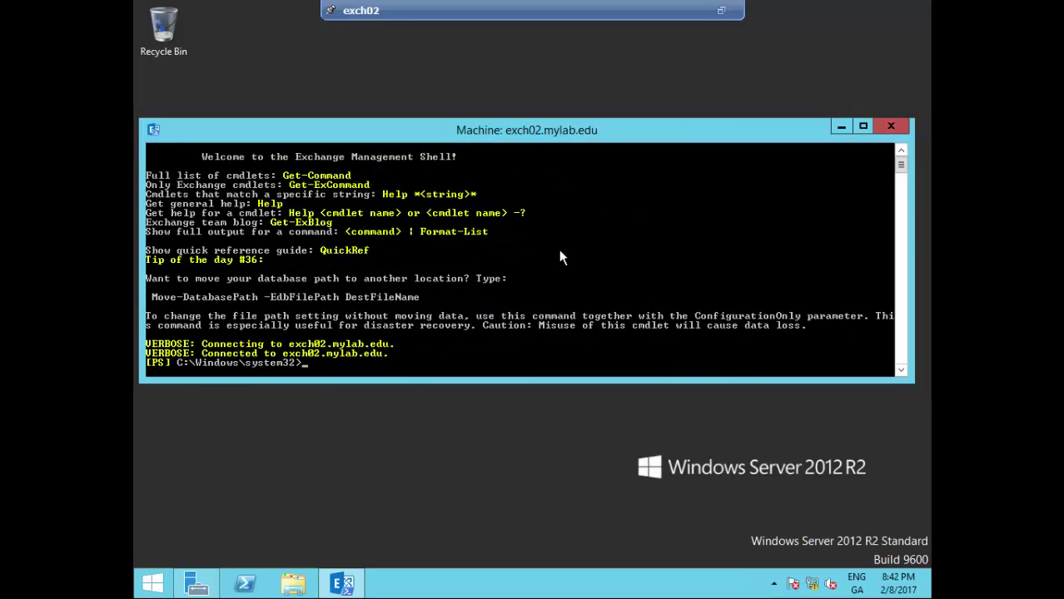
text(cls)
key(Return)
key(Return)
text(Get-Mailbox)
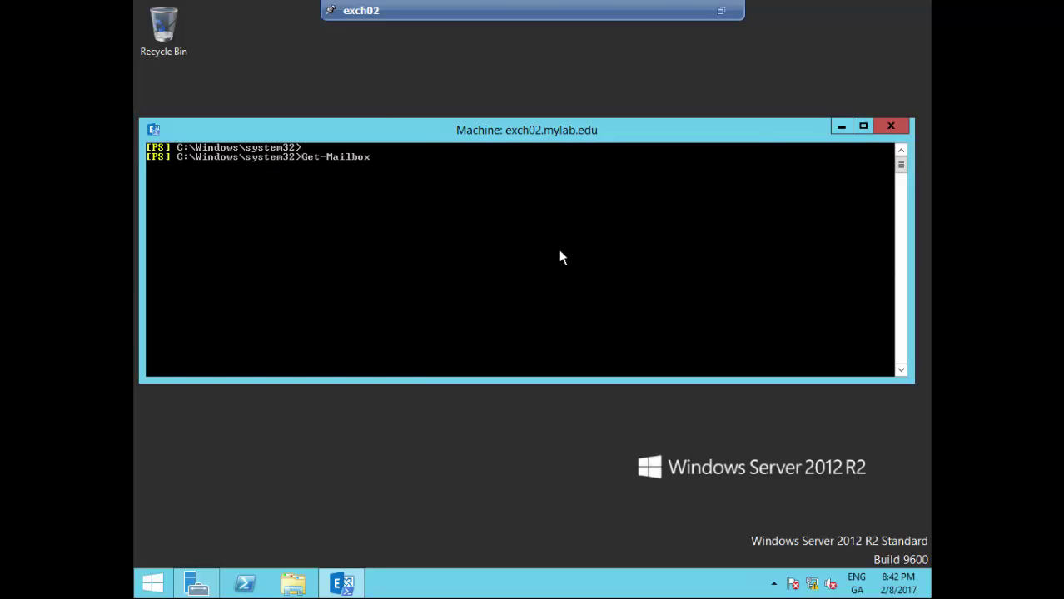
text(Server)
key(Return)
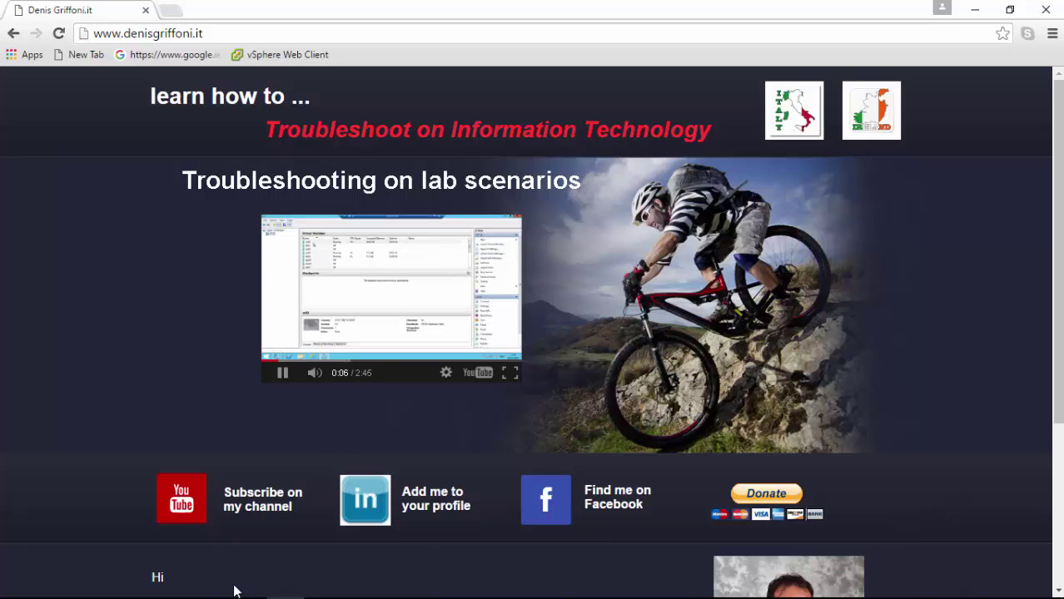
Step: Open the YouTube channel linked from the author's website in Chrome
click(190, 523)
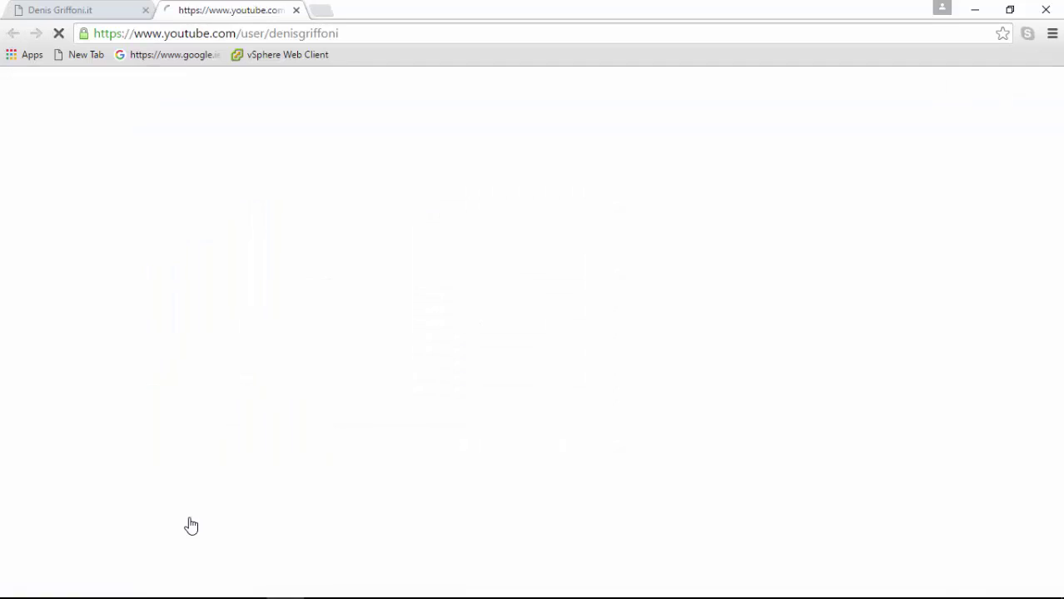